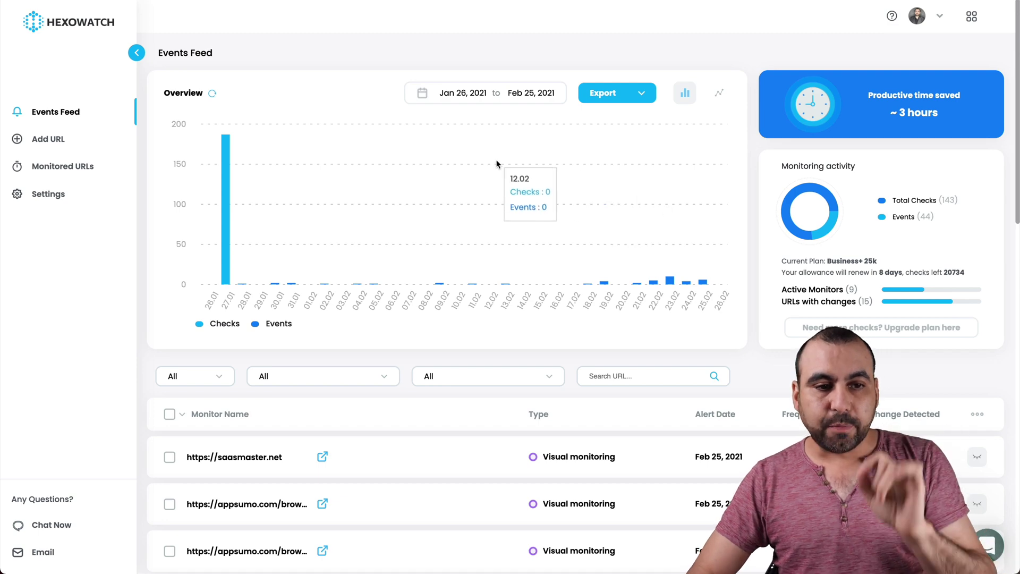
# From Add URL, choose the Visual monitoring type for a new Hexowatch monitor.
pyautogui.click(60, 139)
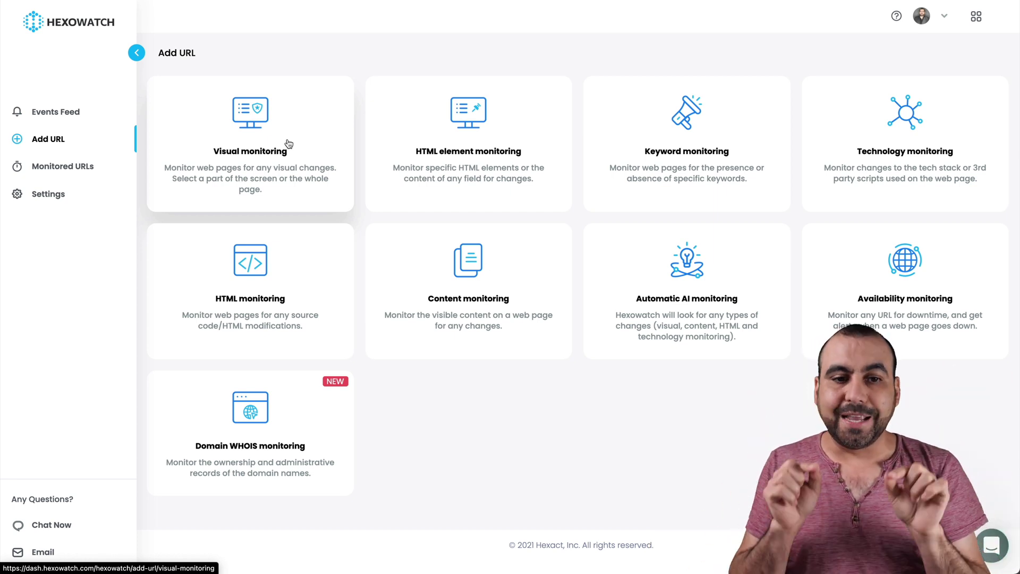
pyautogui.click(245, 125)
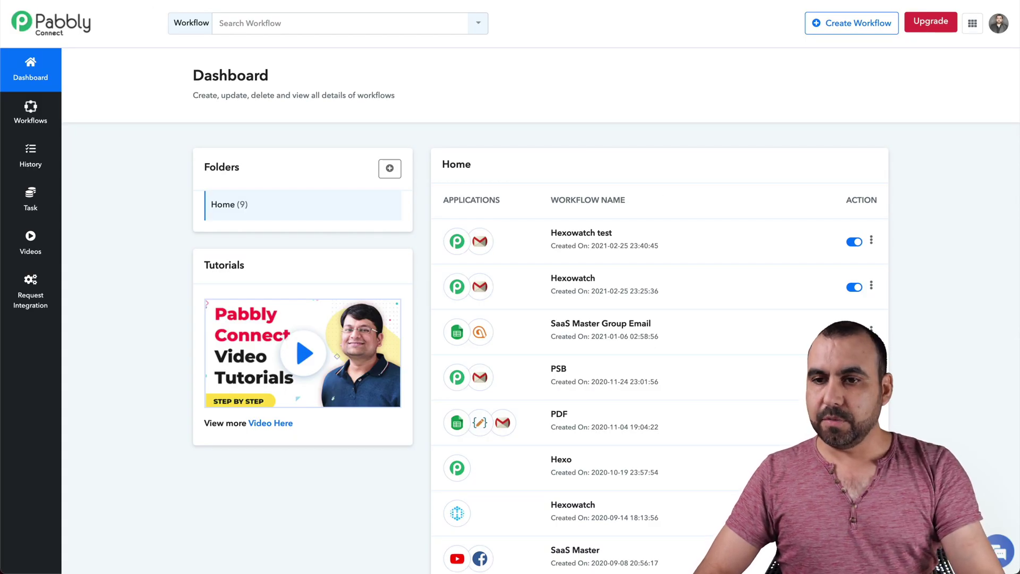
# Open the pabbly.com homepage in a new tab and return to the Hexowatch form.
pyautogui.press('super+t')
pyautogui.write('pabbly')
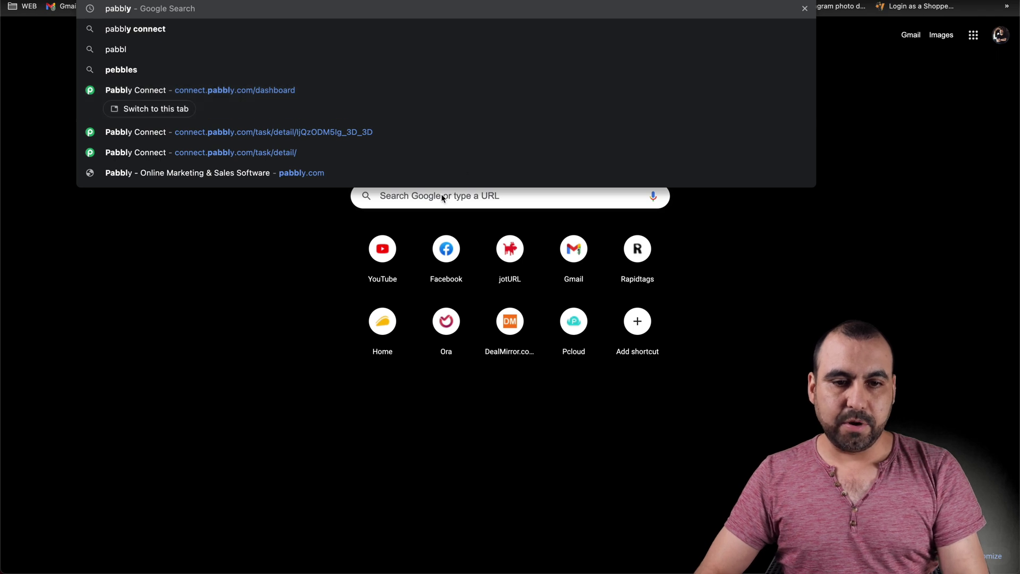
pyautogui.click(433, 178)
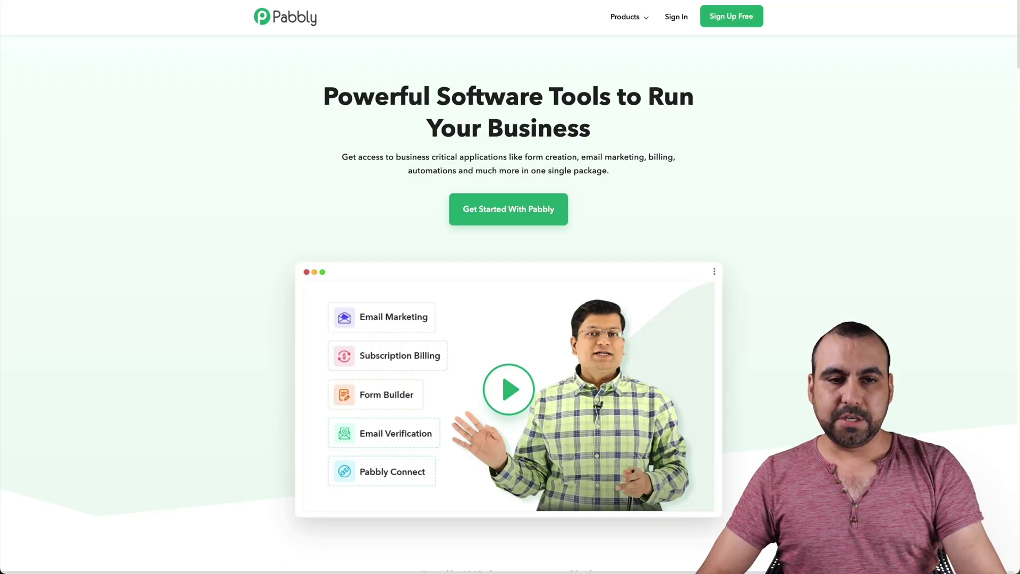
pyautogui.hotkey('ctrl', 'Tab')
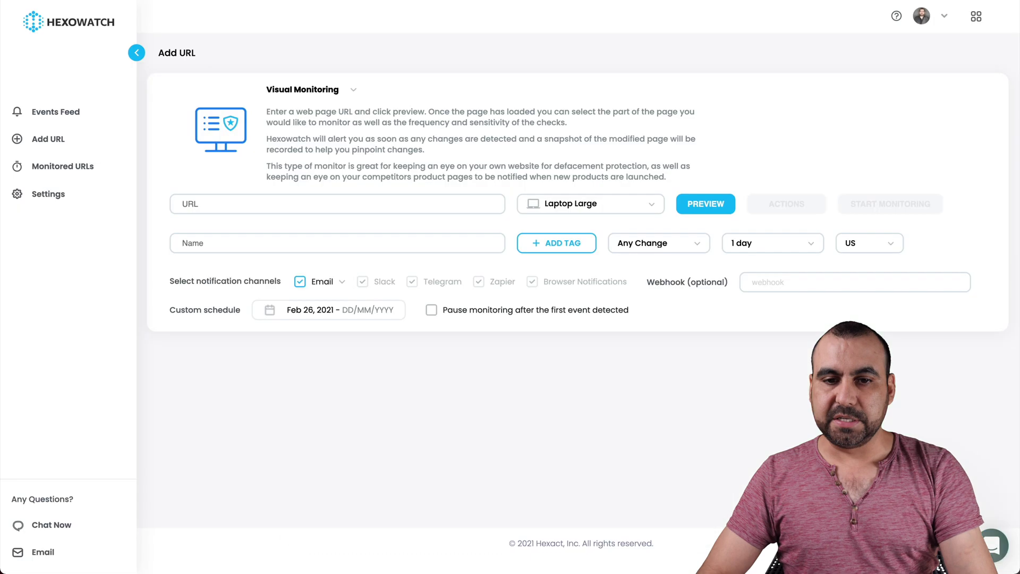
pyautogui.click(364, 205)
pyautogui.write('https://www.pabbly.com/')
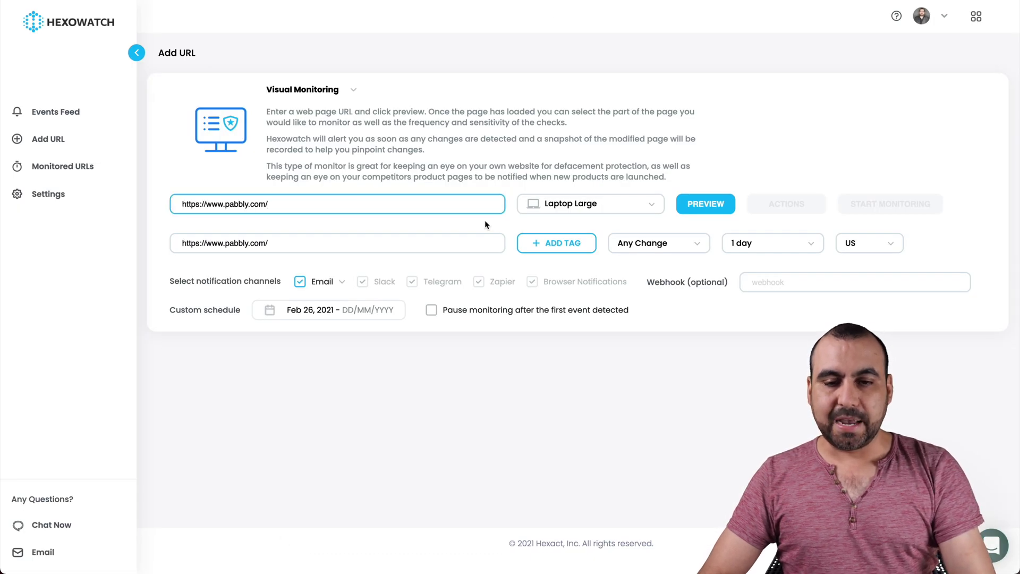
pyautogui.click(698, 202)
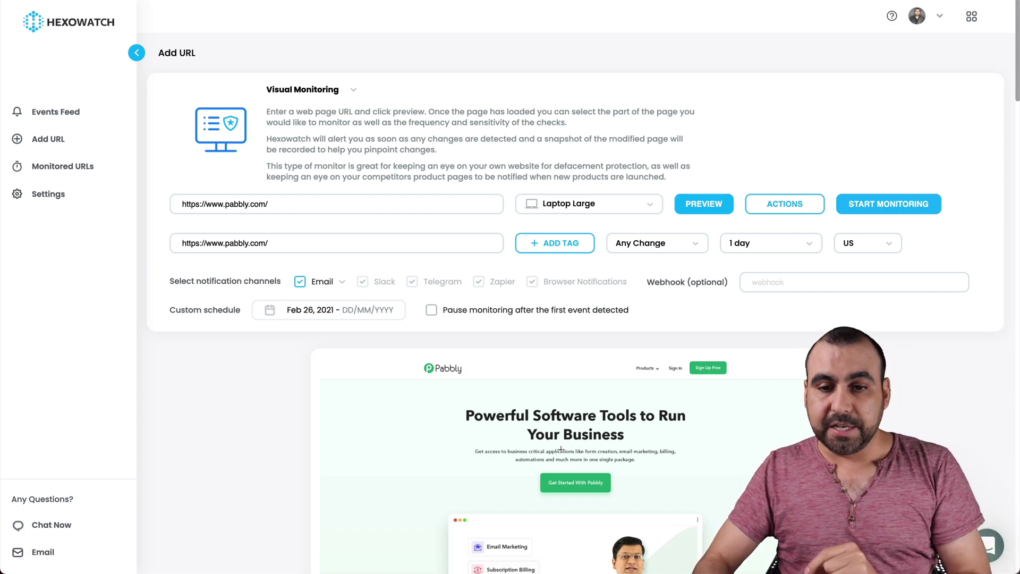
pyautogui.click(774, 252)
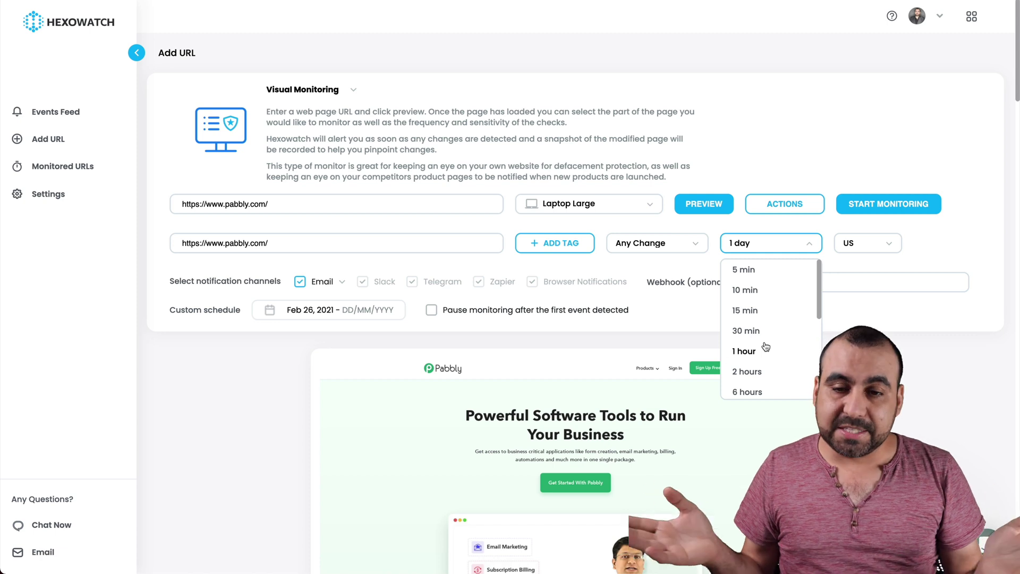
# Set the check frequency to every 6 hours.
pyautogui.scroll(-2, 765, 346)
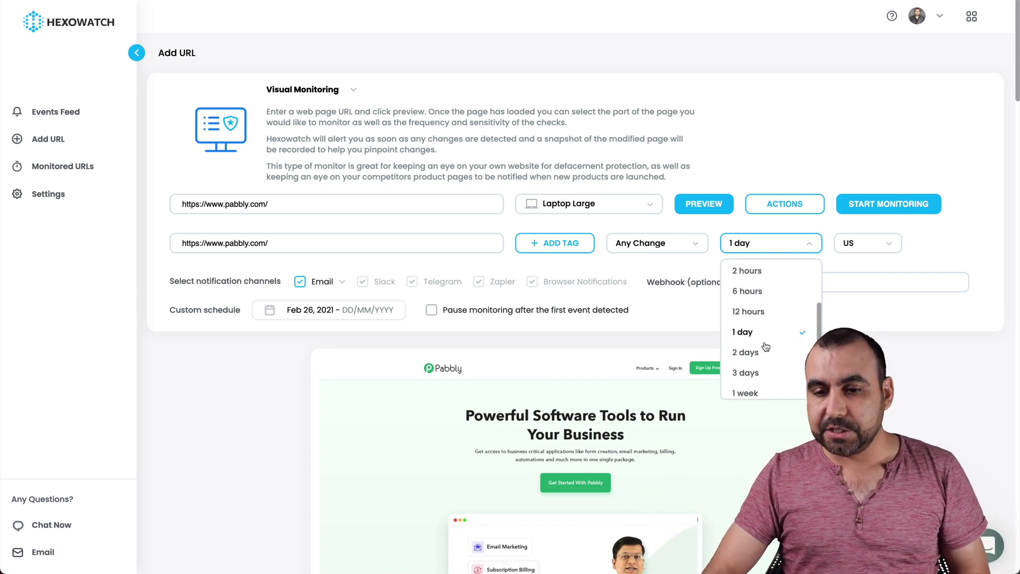
pyautogui.click(761, 312)
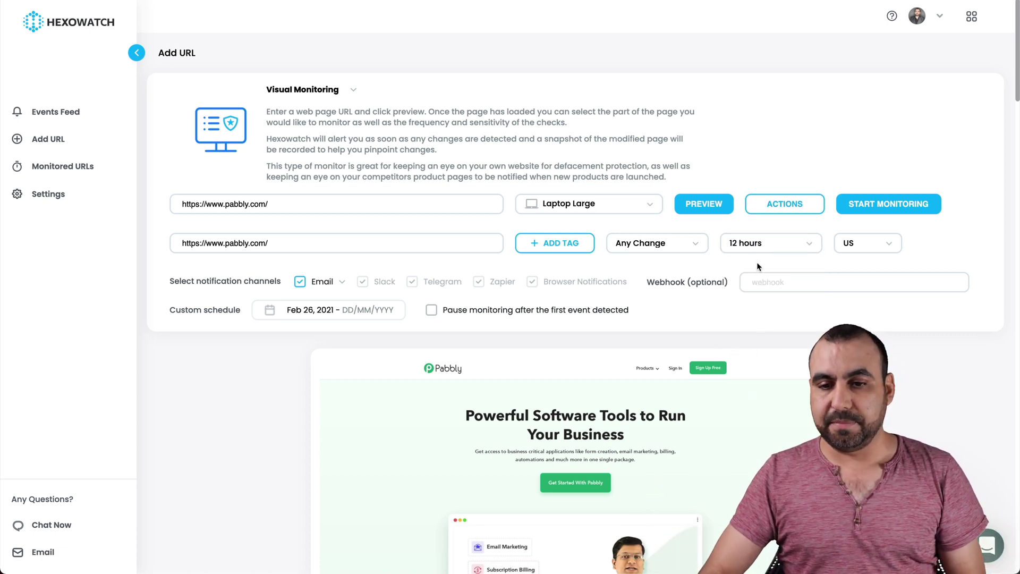
pyautogui.click(759, 245)
pyautogui.scroll(-2, 770, 345)
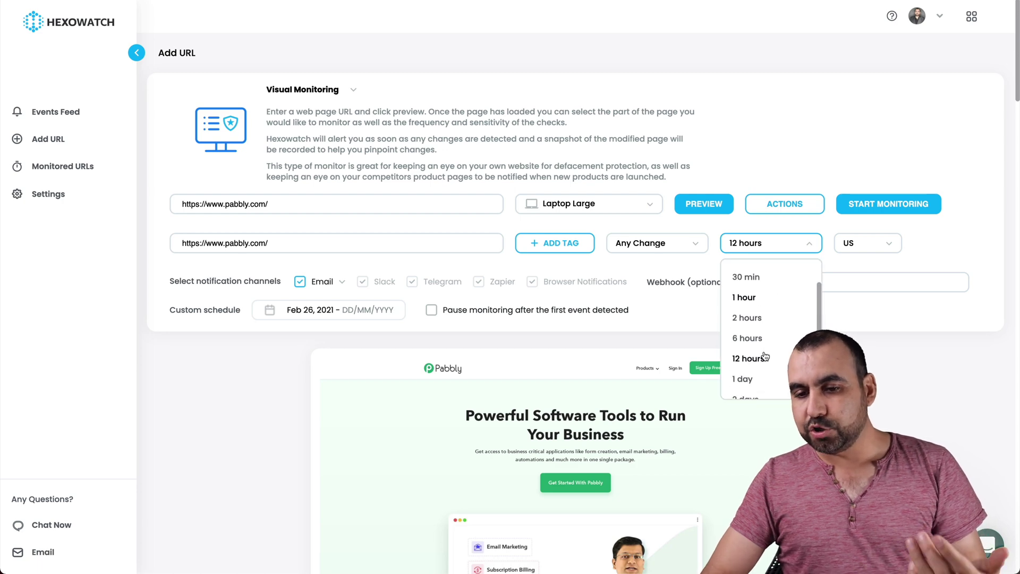
pyautogui.click(763, 338)
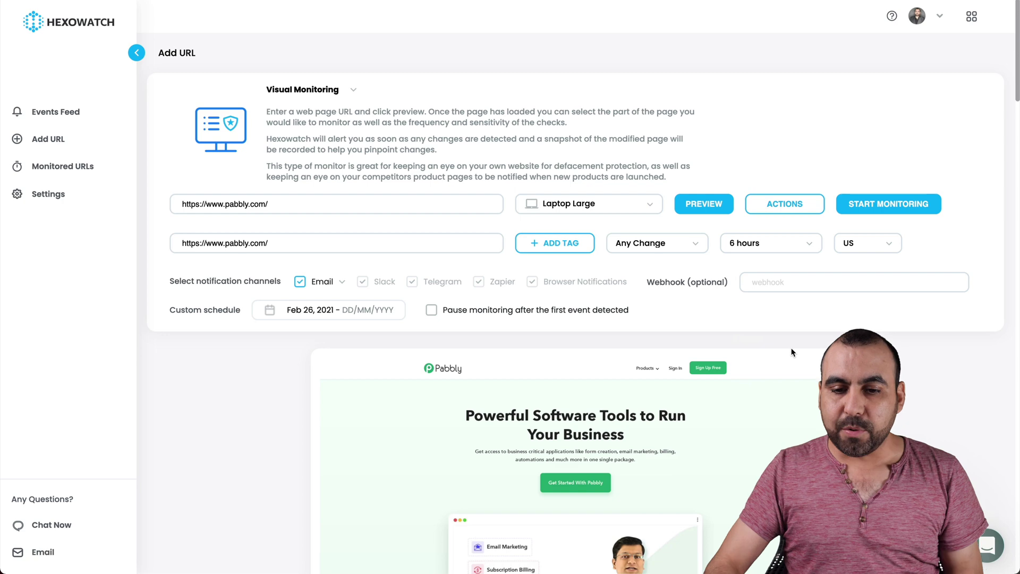
# Select the preview's top hero area and alert only on changes of >= 20%.
pyautogui.scroll(-3, 791, 352)
pyautogui.moveTo(384, 232); pyautogui.dragTo(738, 542)
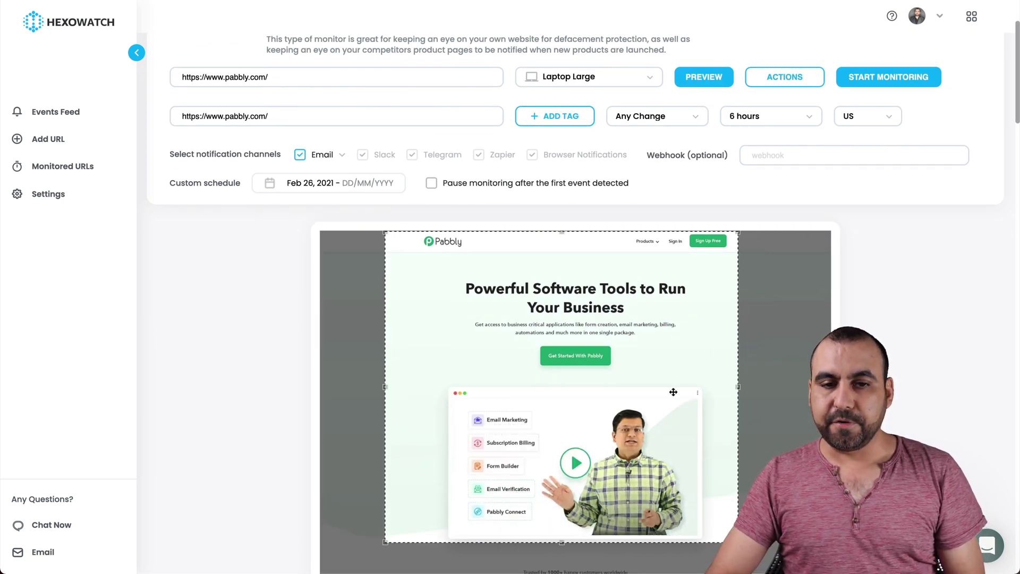
pyautogui.scroll(2, 673, 391)
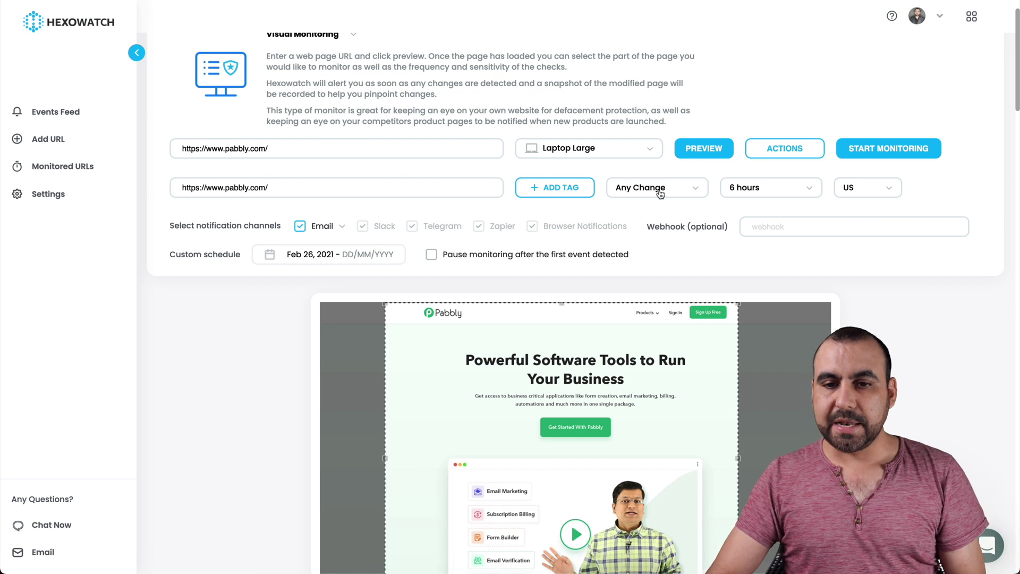
pyautogui.click(659, 192)
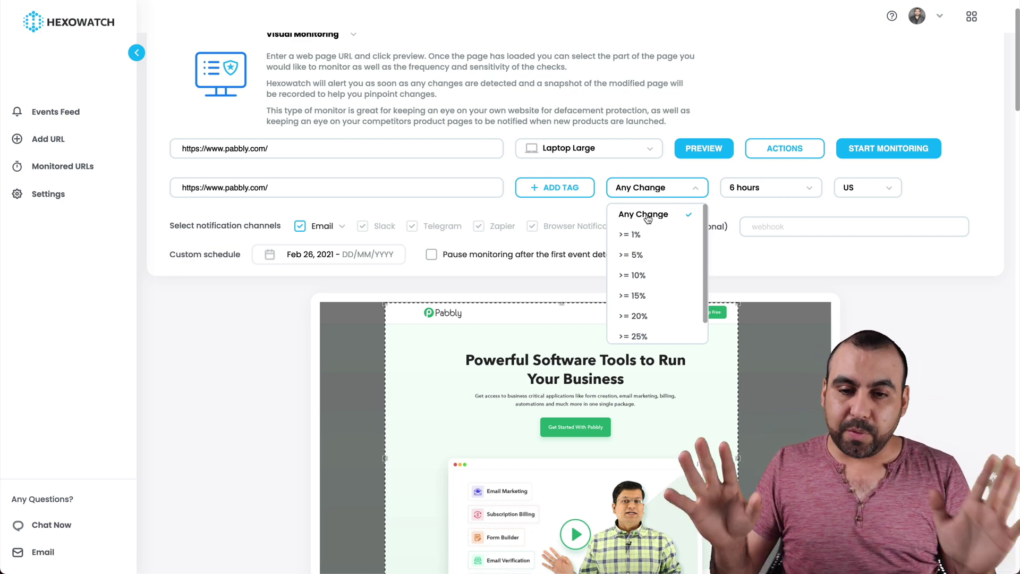
pyautogui.scroll(-1, 645, 275)
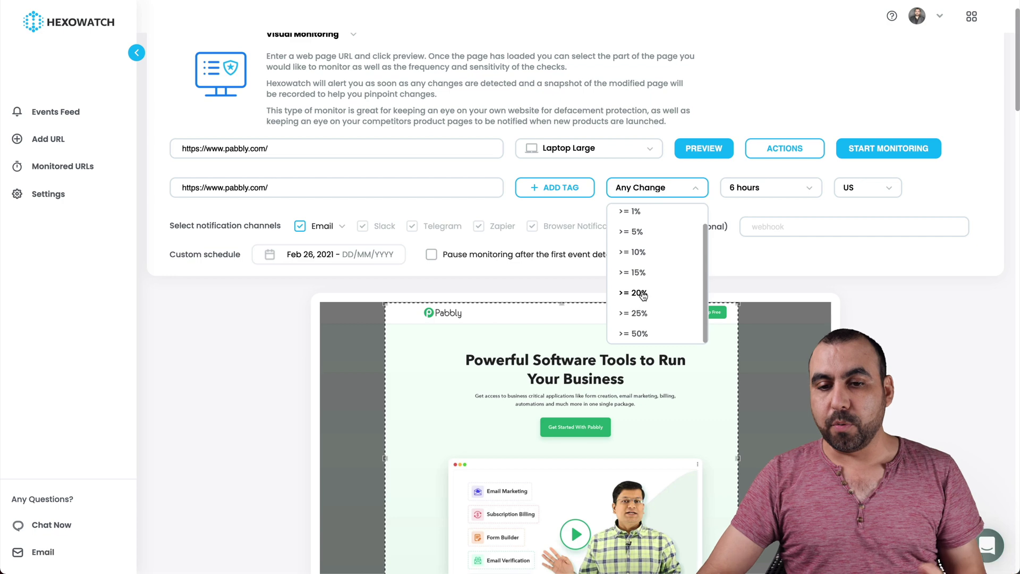
pyautogui.click(639, 294)
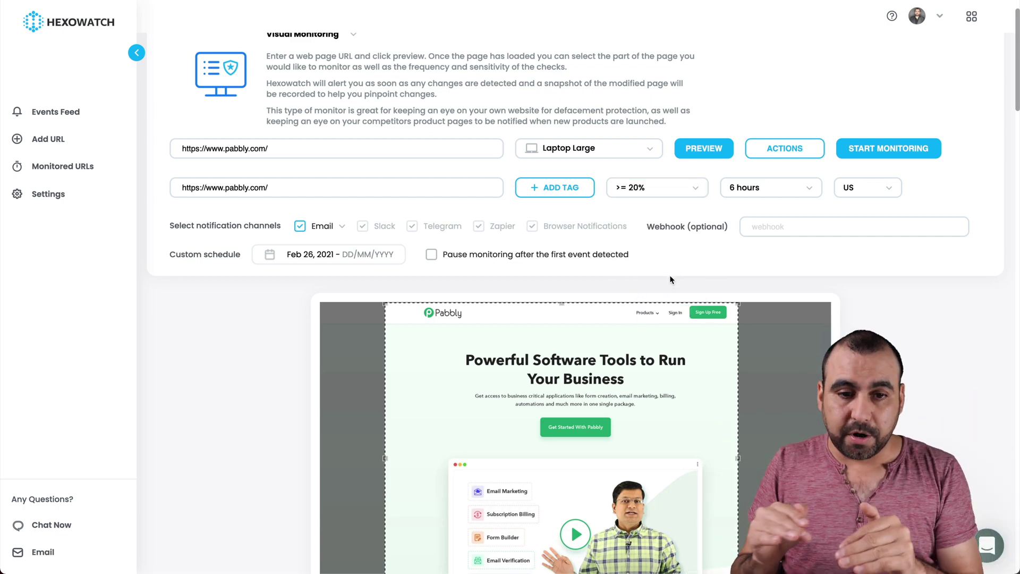
# Create a new Pabbly Connect workflow named 'Hexowatch testing'.
pyautogui.click(761, 221)
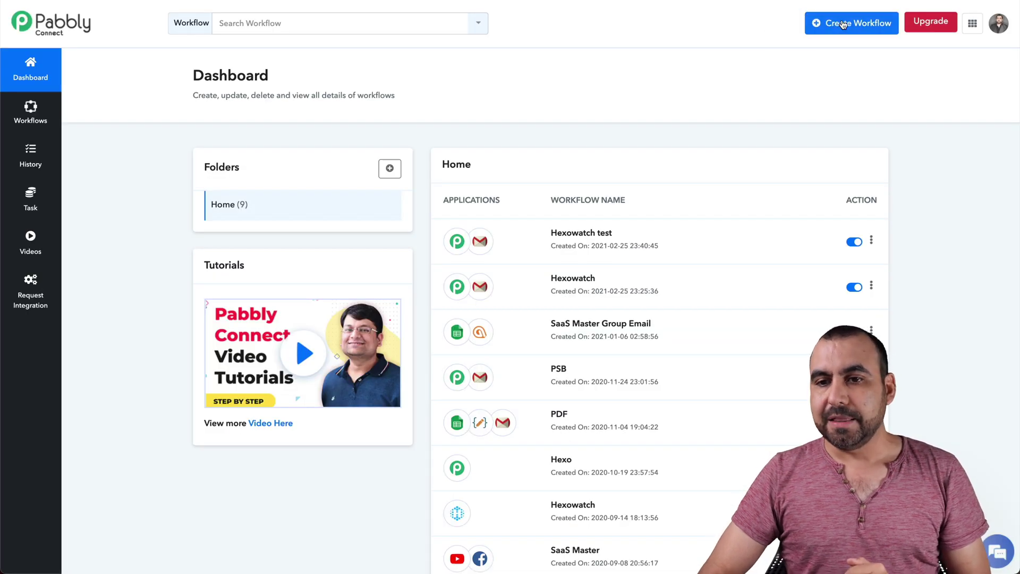
pyautogui.click(842, 23)
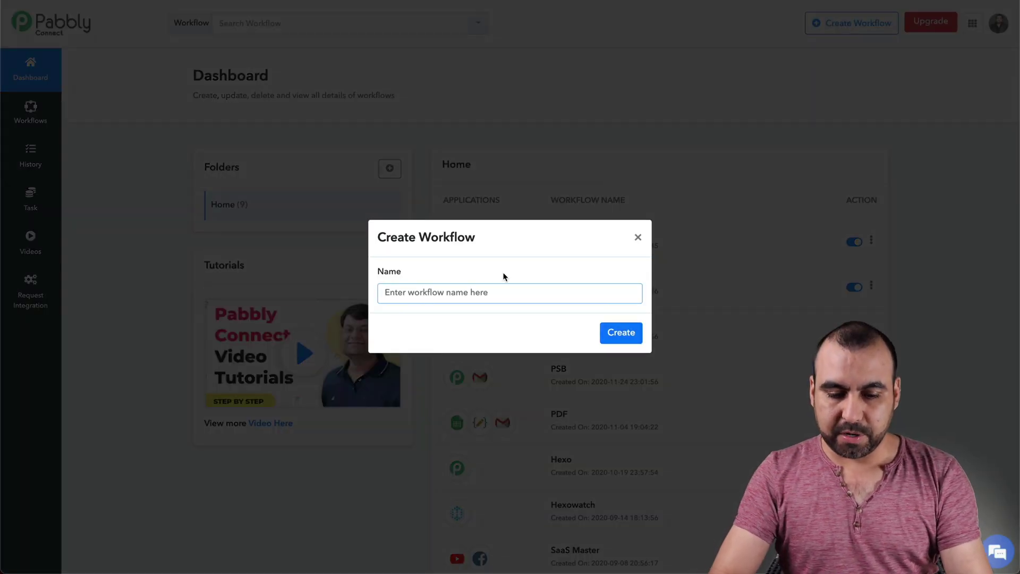
pyautogui.write('Hexowatch testing')
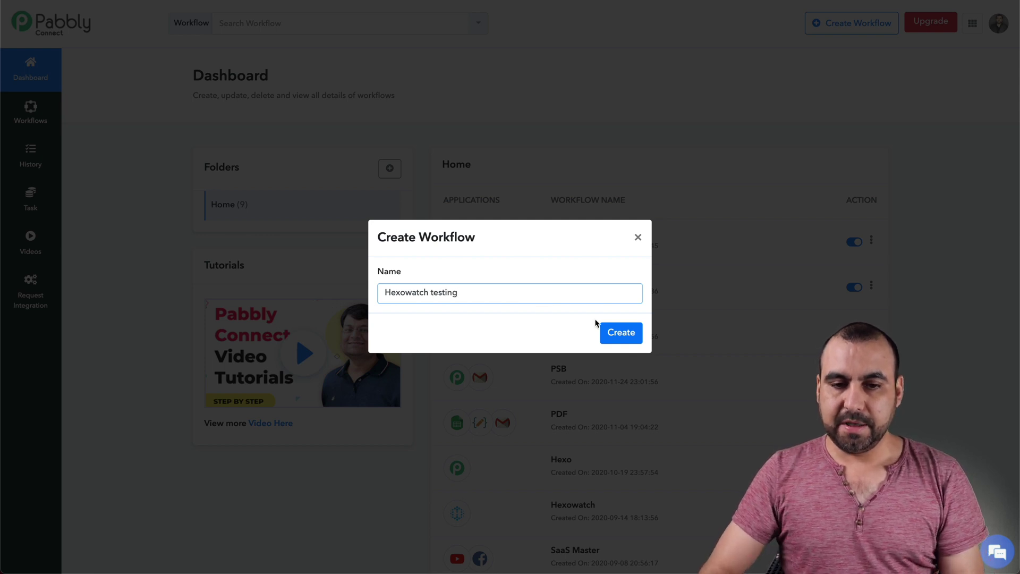
pyautogui.click(611, 332)
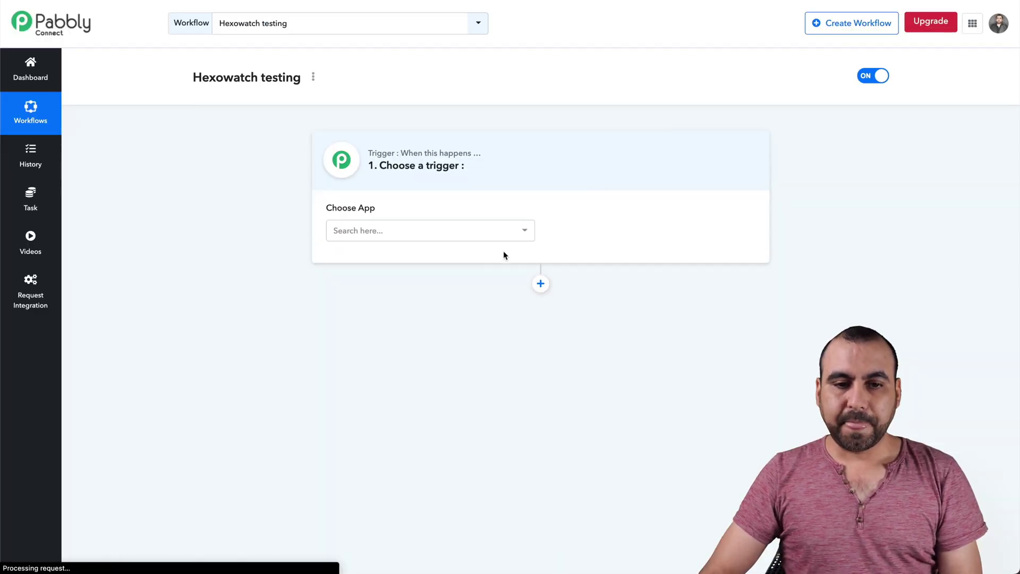
# Make Webhook the trigger, put its URL in Hexowatch's Webhook field, and await a response.
pyautogui.click(467, 239)
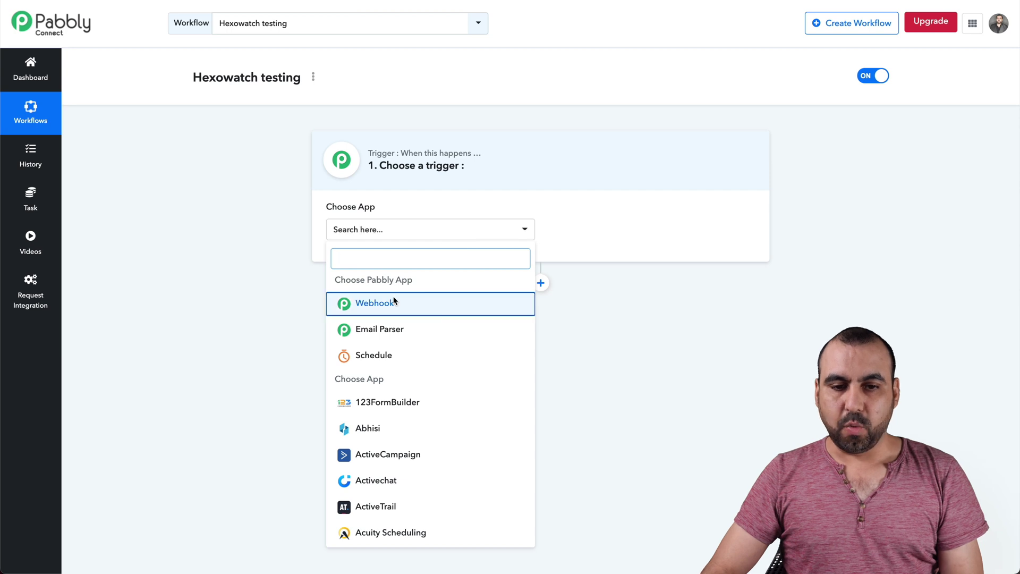
pyautogui.click(393, 298)
pyautogui.click(737, 298)
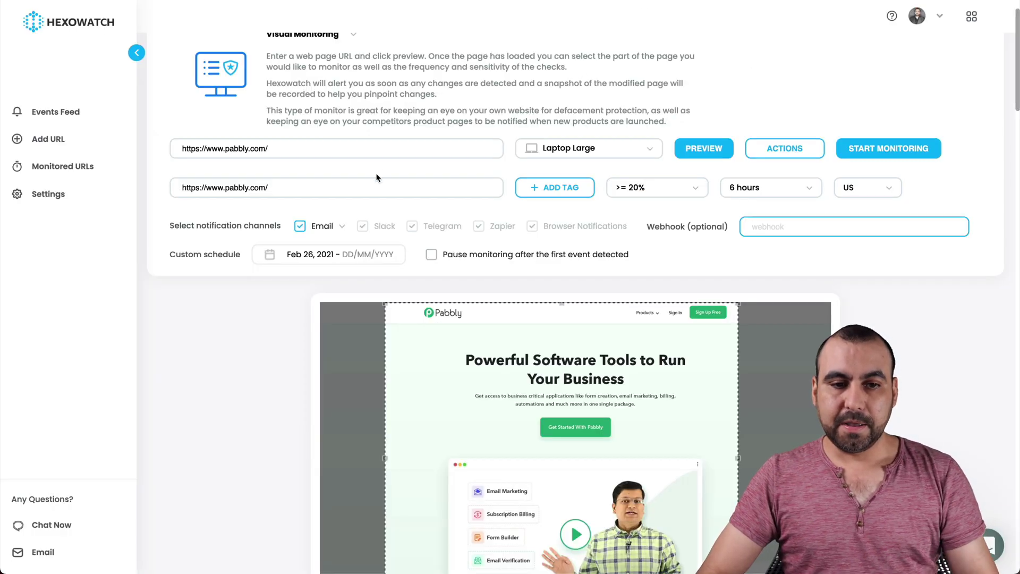
pyautogui.hotkey('ctrl', 'v')
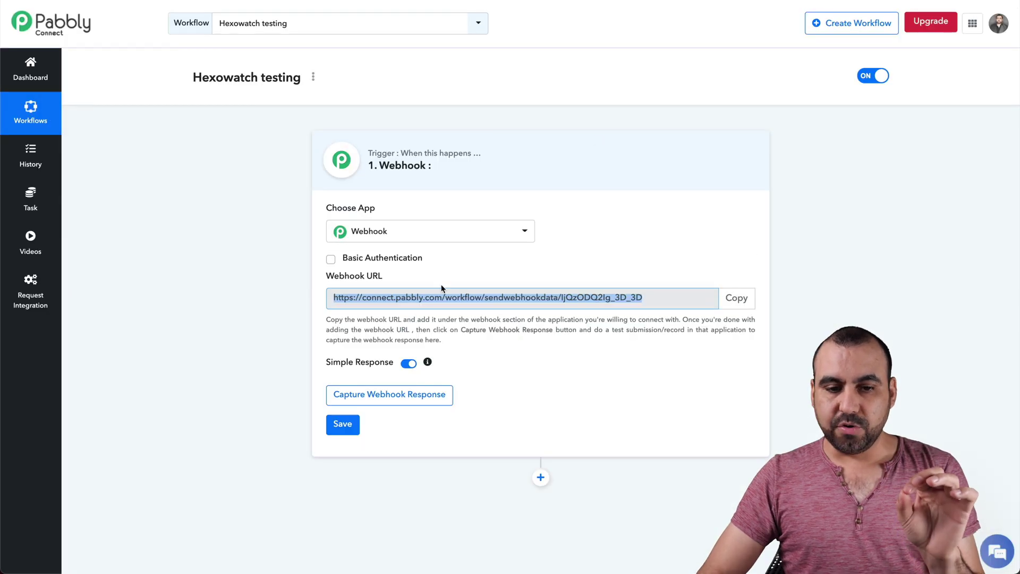
pyautogui.click(428, 400)
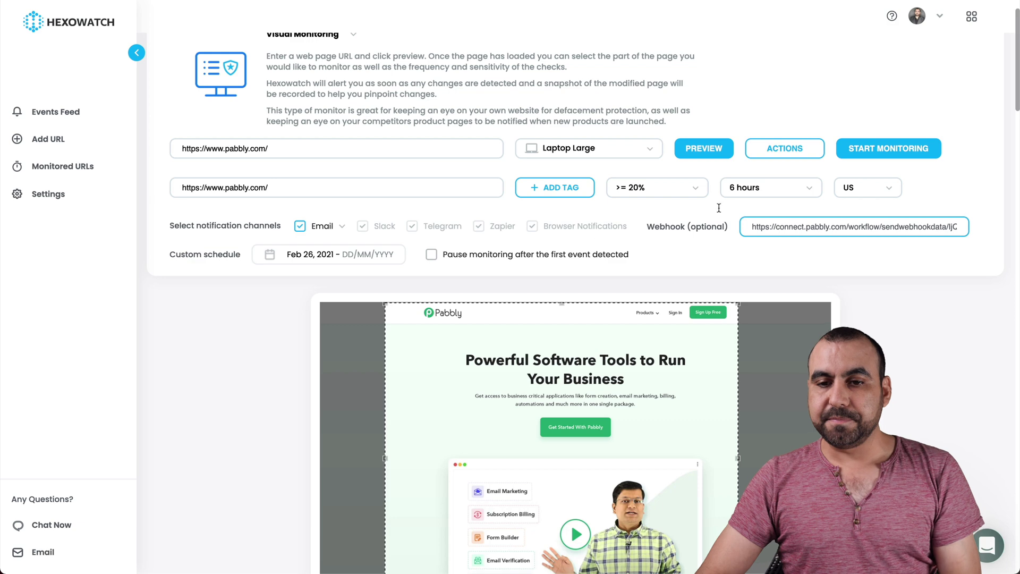
# Start monitoring pabbly.com and acknowledge the success confirmation.
pyautogui.click(879, 150)
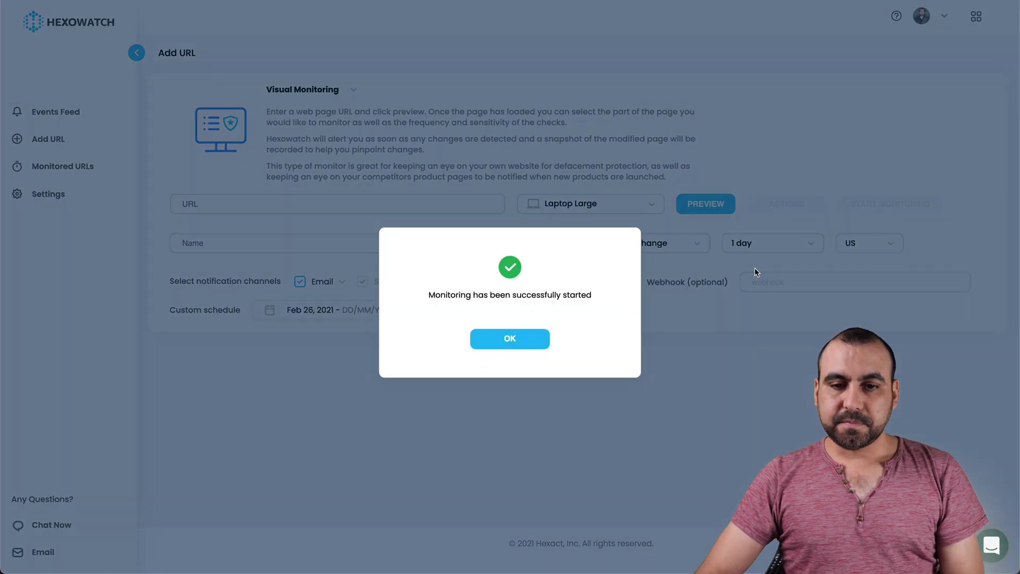
pyautogui.click(535, 346)
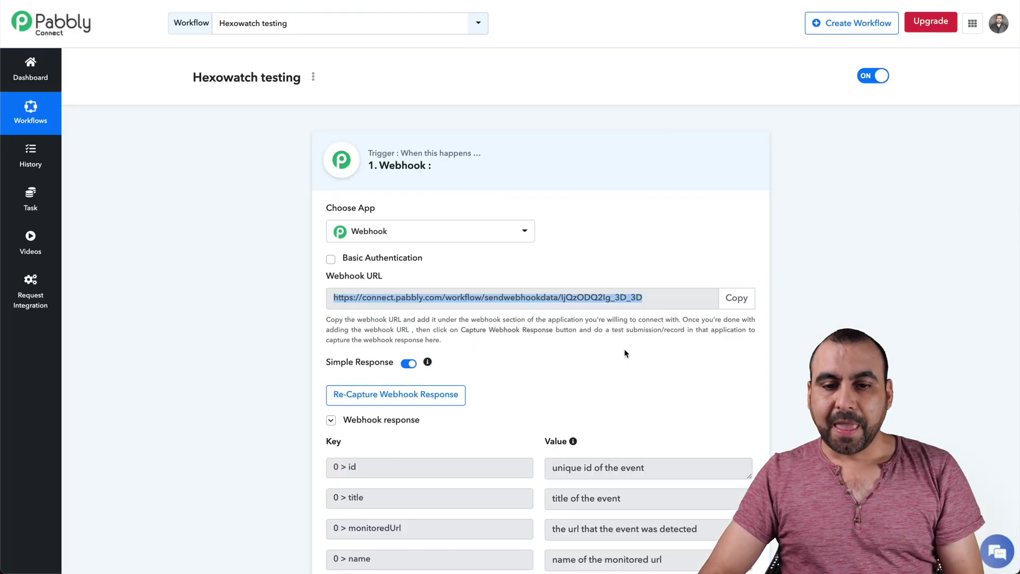
# Review the captured monitoredUrl, changePercentage and diff_data fields, then save the webhook trigger.
pyautogui.scroll(-3, 623, 349)
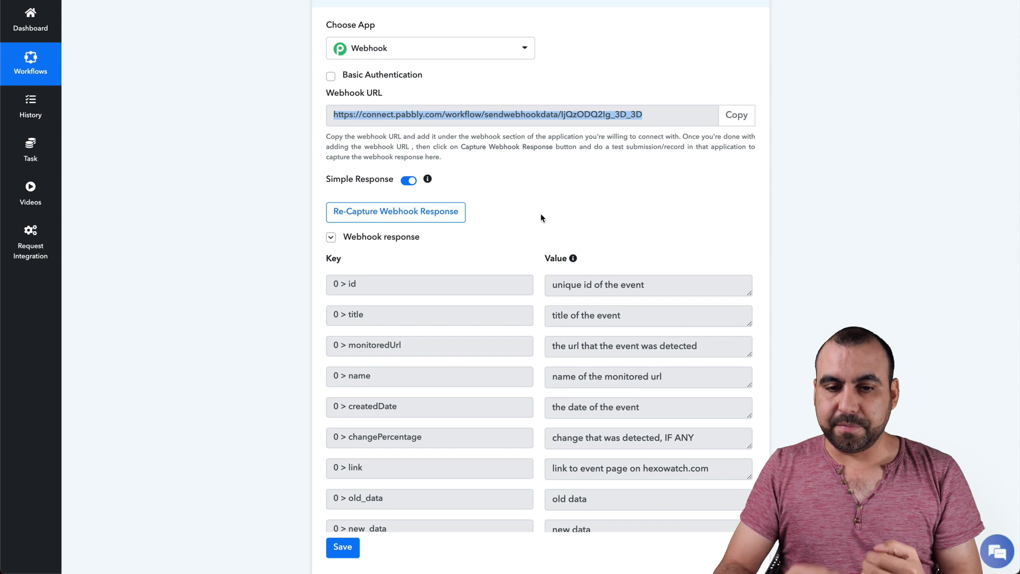
pyautogui.scroll(-2, 480, 425)
pyautogui.scroll(2, 480, 425)
pyautogui.scroll(-3, 482, 429)
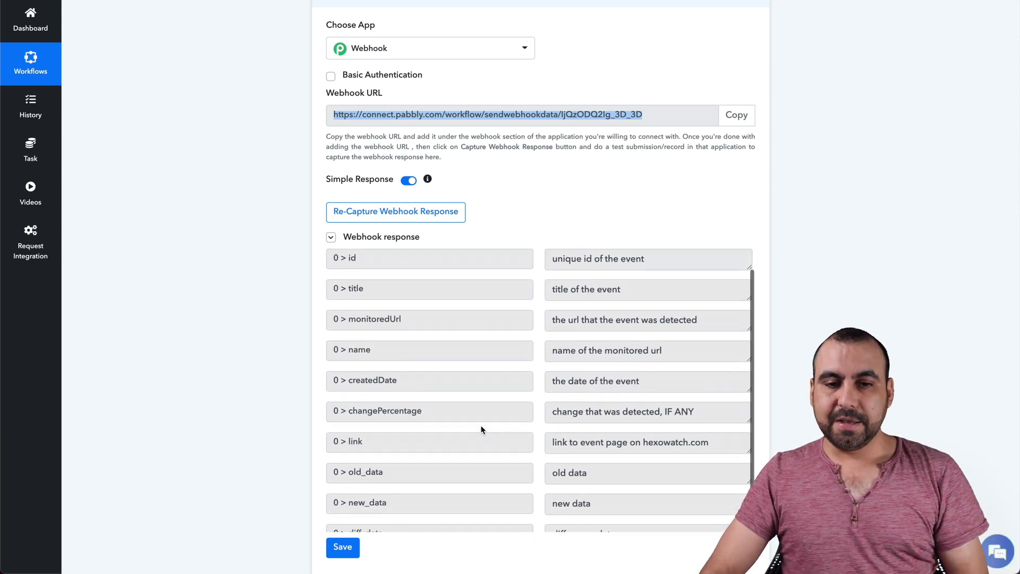
pyautogui.scroll(3, 452, 396)
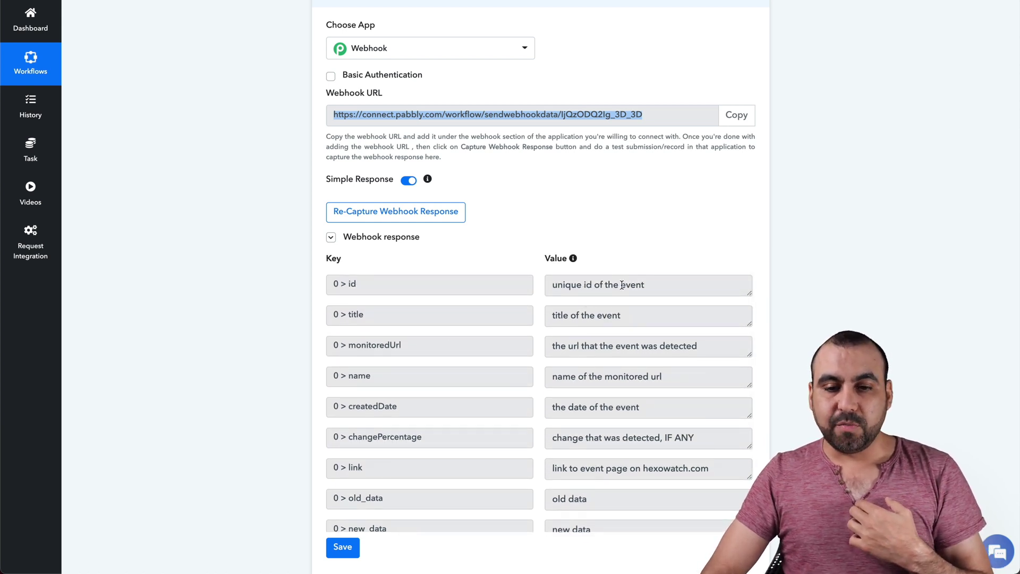
pyautogui.scroll(-1, 622, 285)
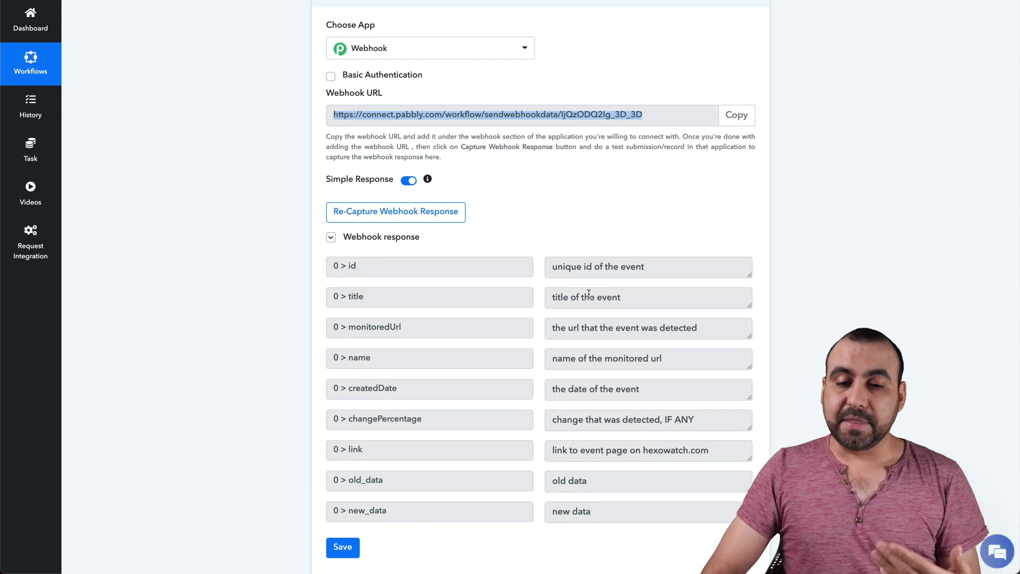
pyautogui.scroll(-1, 585, 317)
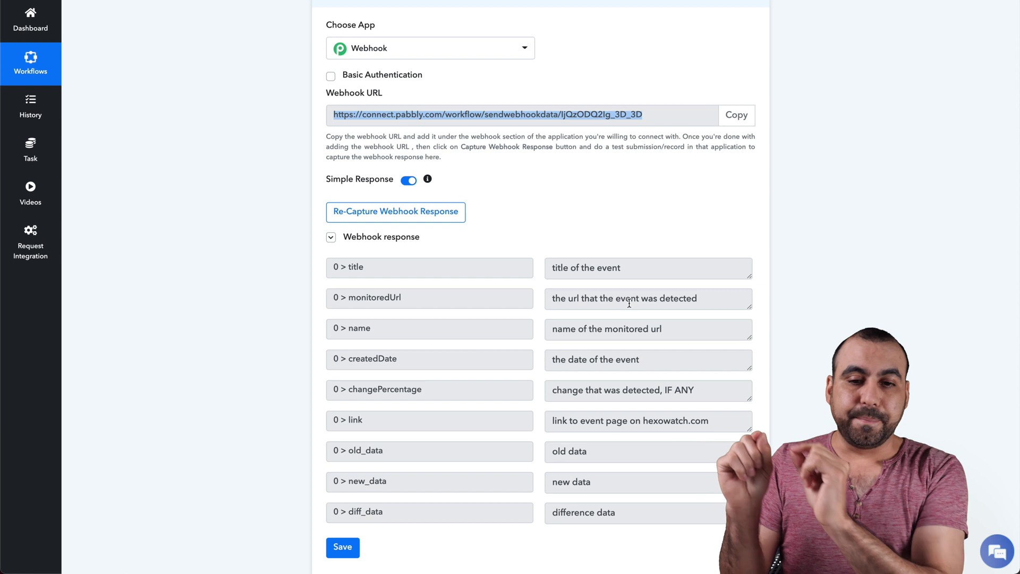
pyautogui.scroll(-1, 619, 340)
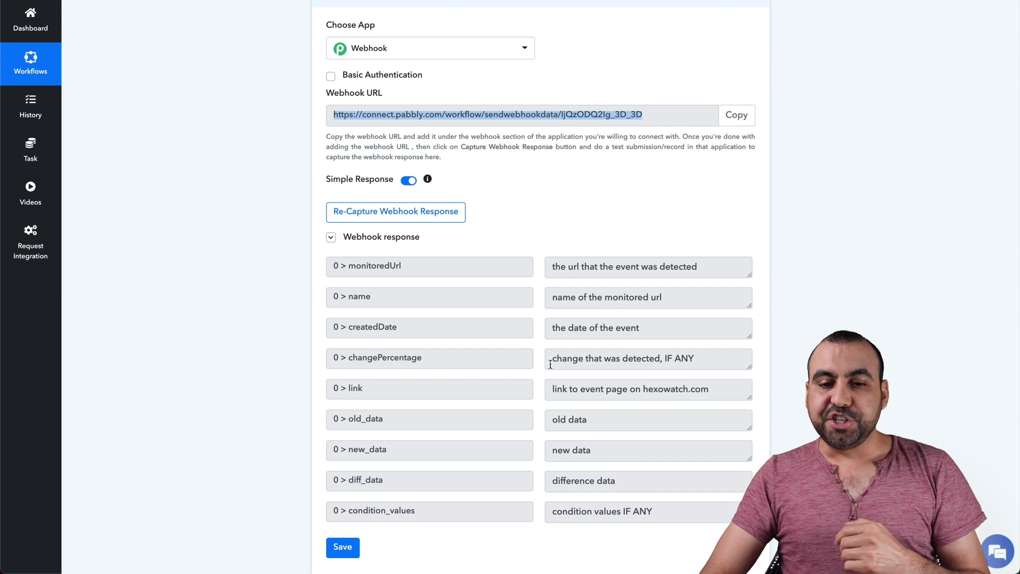
pyautogui.click(668, 363)
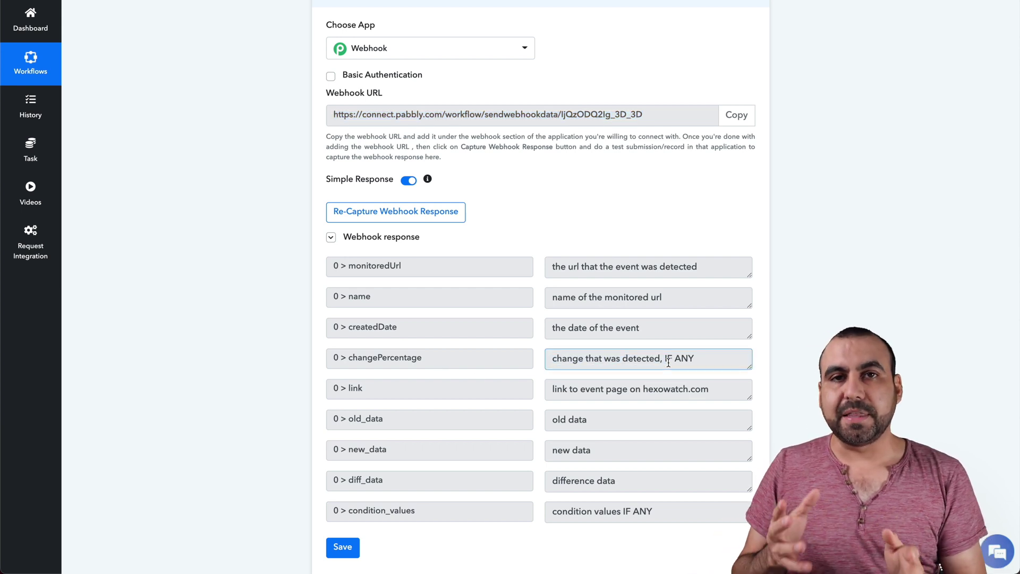
pyautogui.scroll(-1, 668, 363)
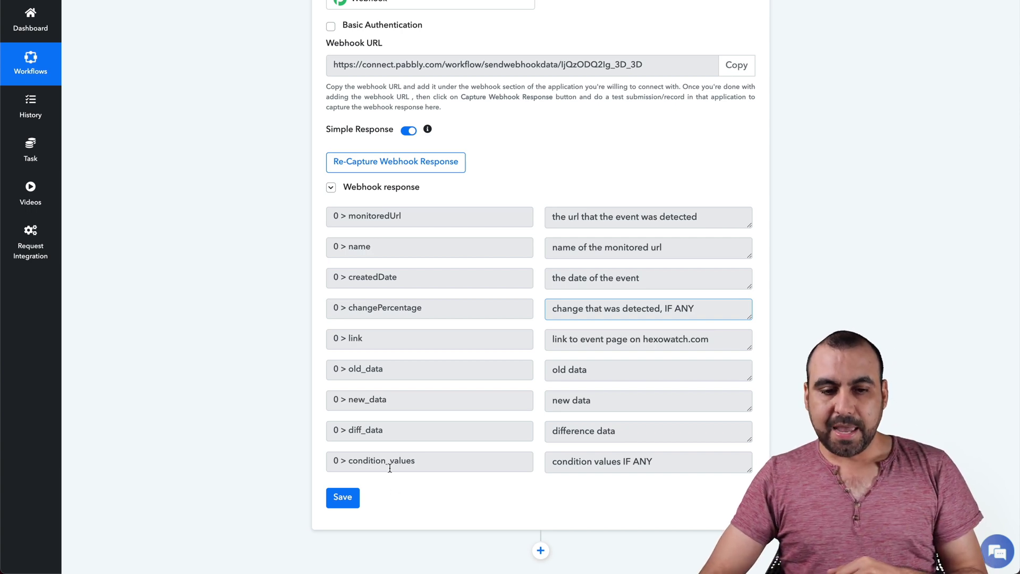
pyautogui.click(358, 502)
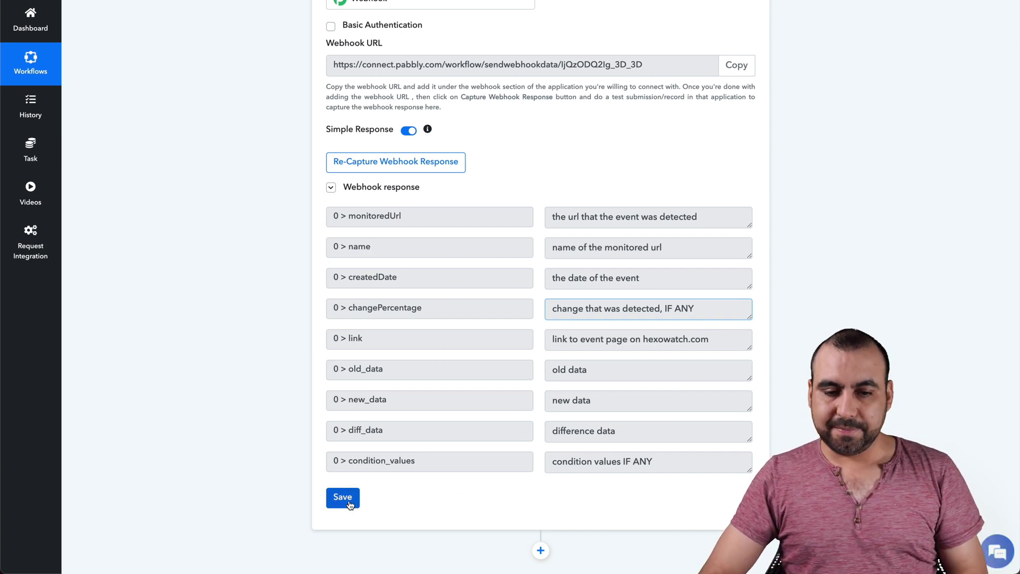
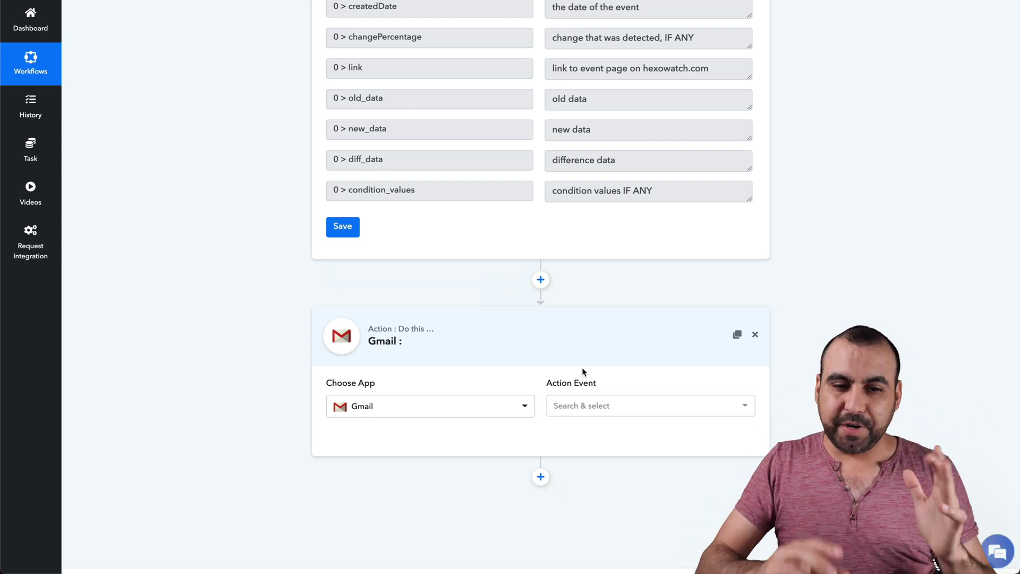
# Set the Gmail action event to Send an Email and connect the saved Gmail #1 credential.
pyautogui.click(578, 407)
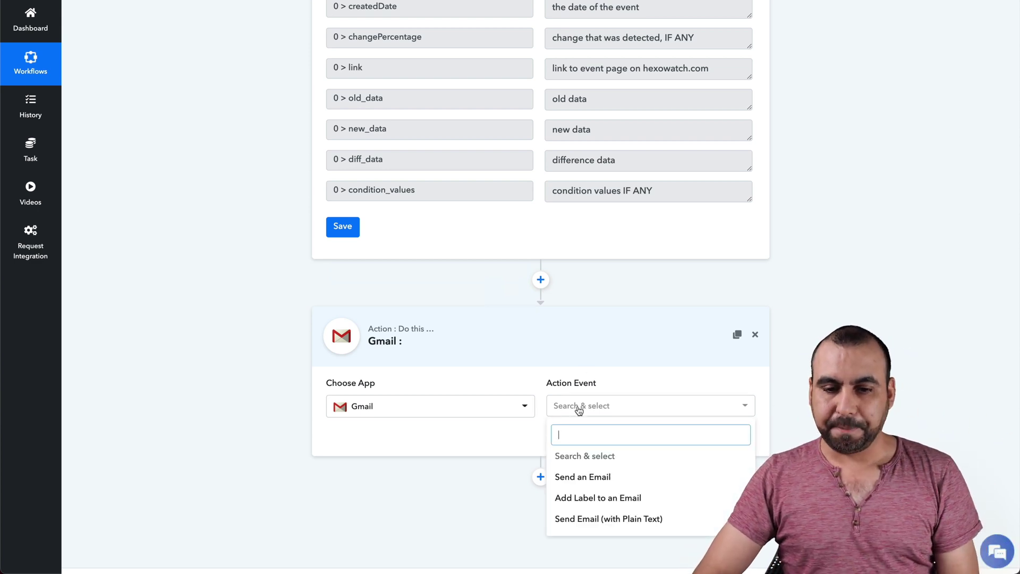
pyautogui.click(585, 476)
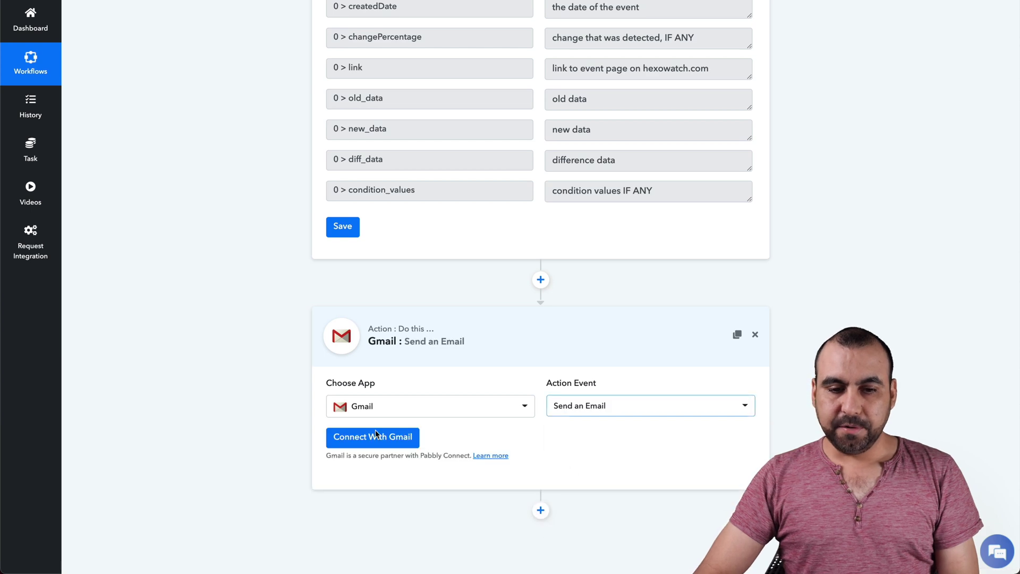
pyautogui.click(352, 436)
pyautogui.click(545, 82)
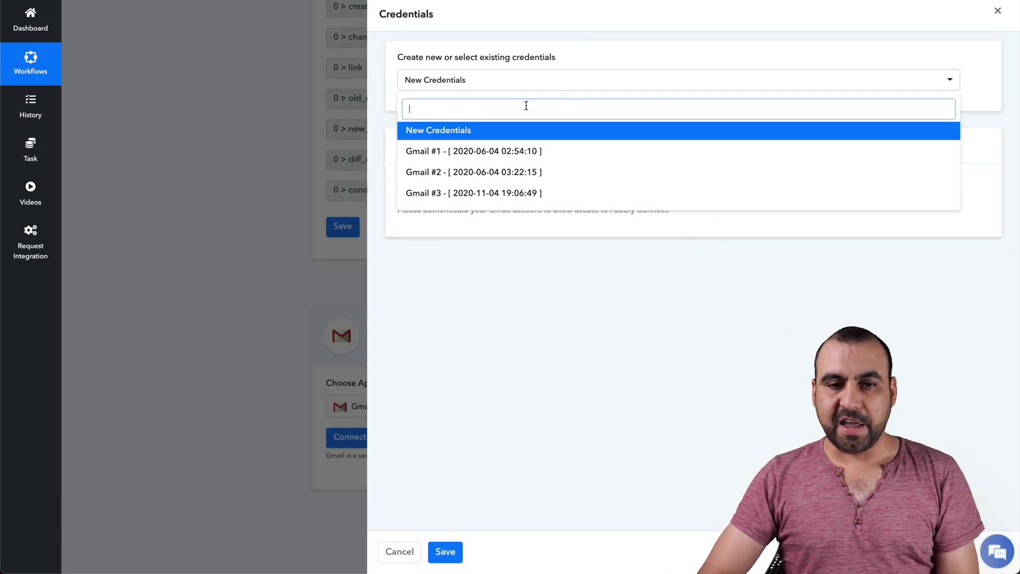
pyautogui.click(519, 150)
pyautogui.click(445, 551)
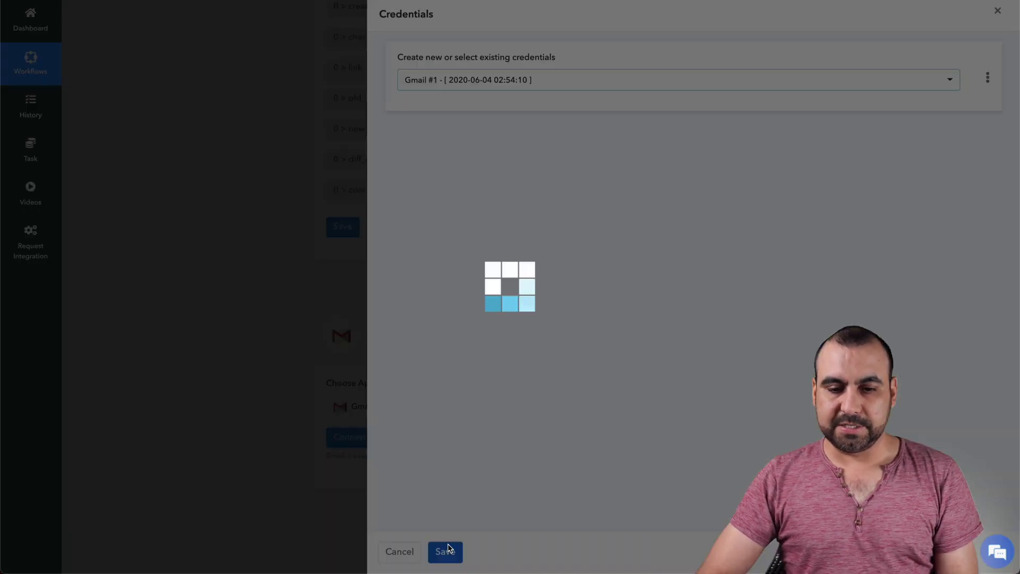
# Scroll down the form and start filling in the Recipient Name field.
pyautogui.scroll(-5, 552, 488)
pyautogui.scroll(-1, 387, 251)
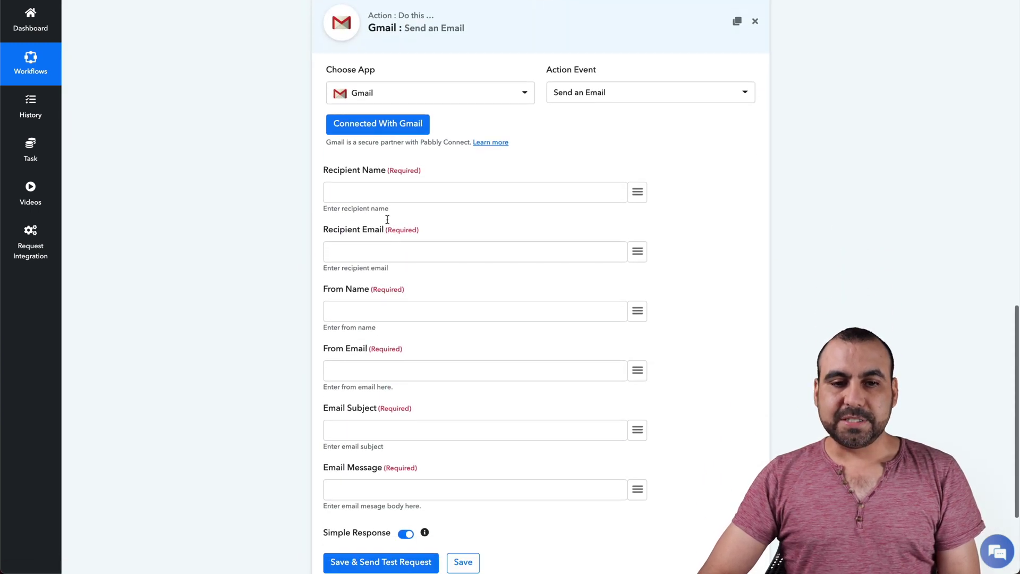
pyautogui.click(401, 194)
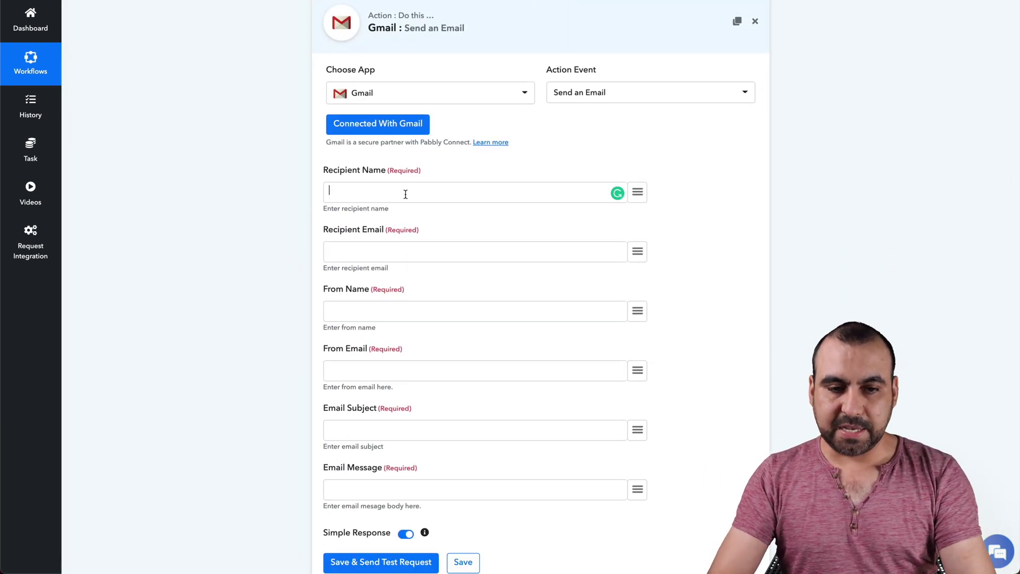
# Enter the recipient's email address and set the From Name to Marketing Agency.
pyautogui.click(398, 250)
pyautogui.write('@@')
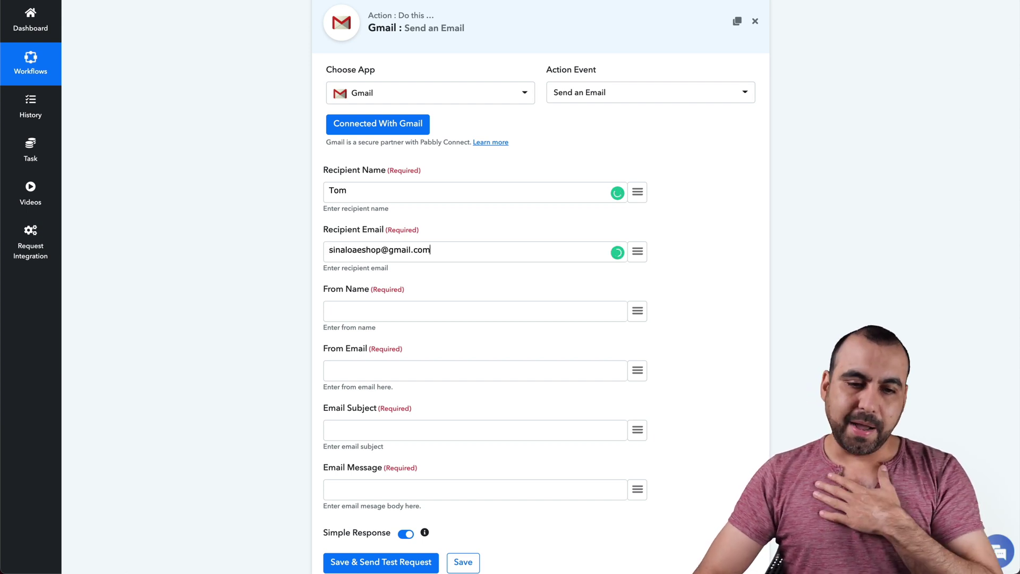
pyautogui.click(401, 313)
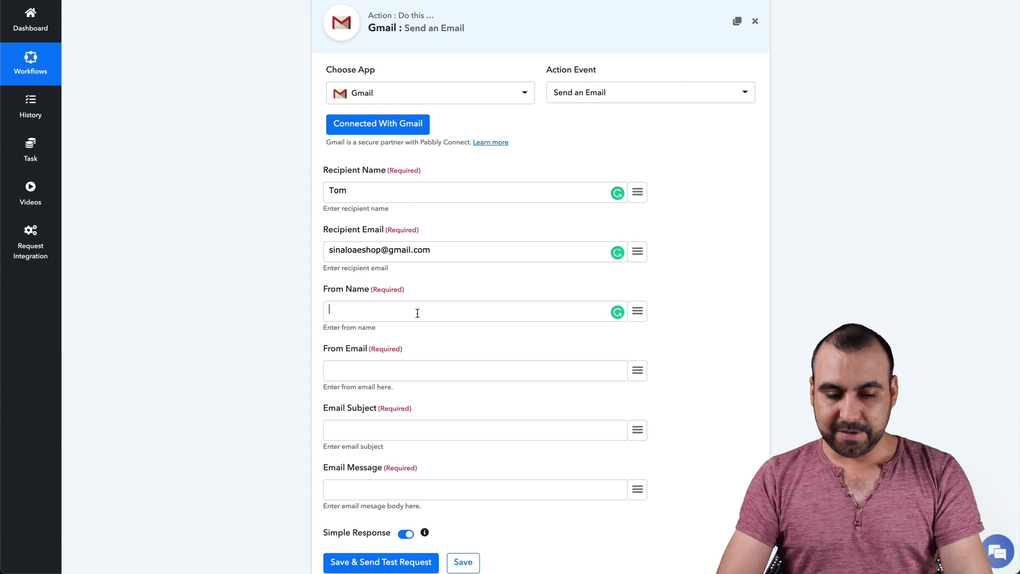
pyautogui.write('MA')
pyautogui.press('BackSpace')
pyautogui.write('arketing Agency')
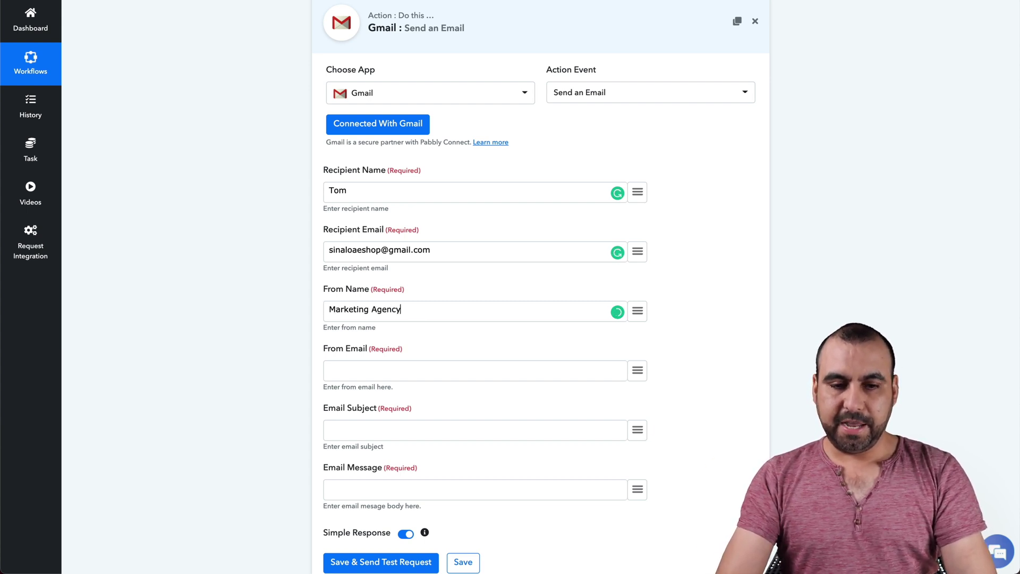
pyautogui.scroll(-2, 424, 242)
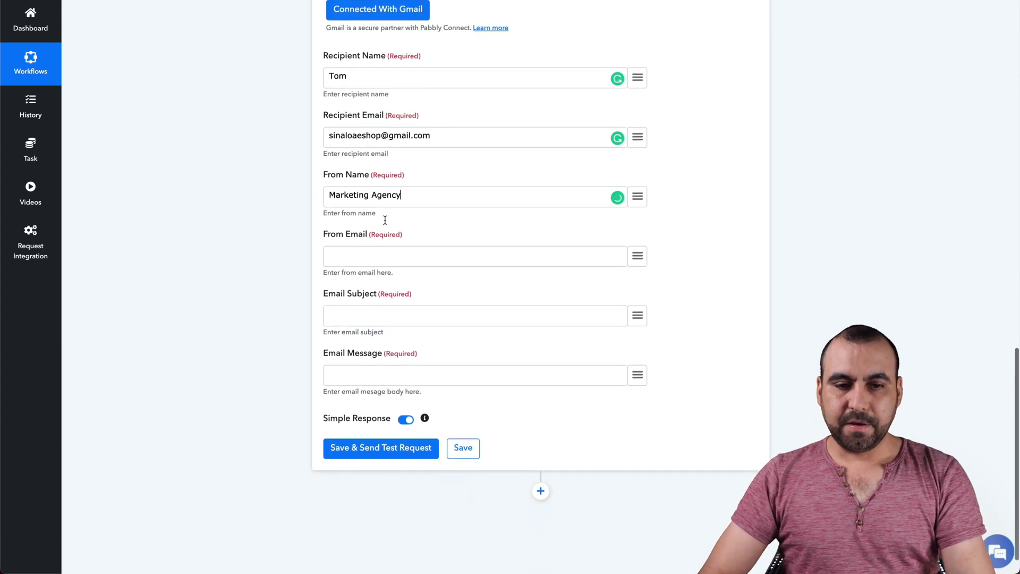
# Enter the sender's email address and the subject 'Client monitoring for site XXXXXX'.
pyautogui.click(481, 255)
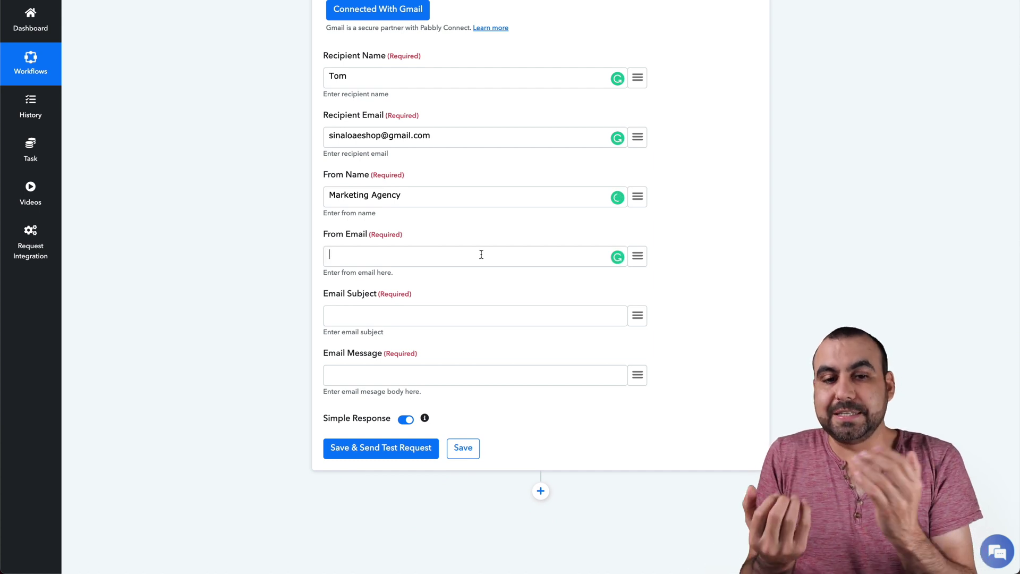
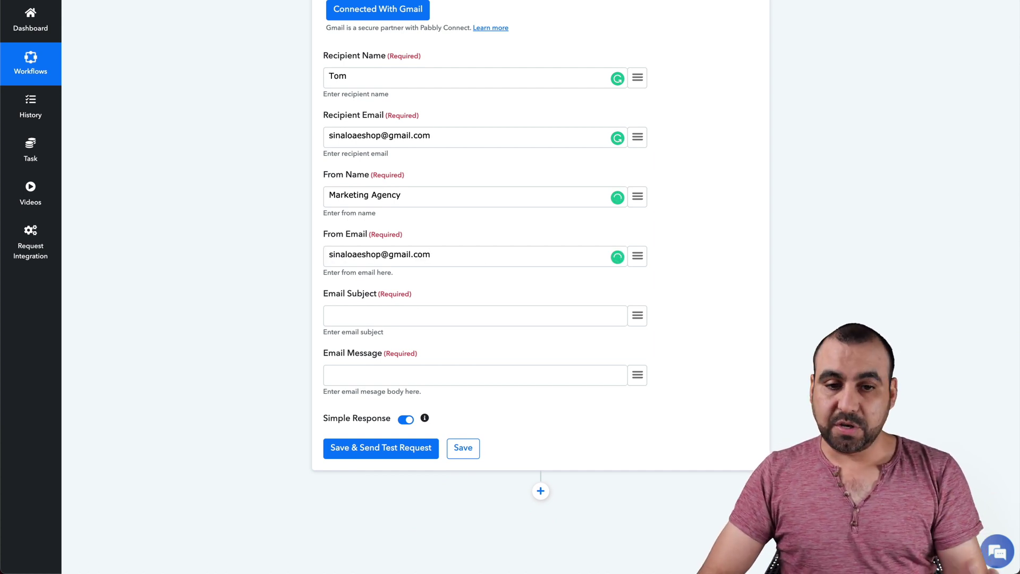
pyautogui.scroll(-1, 425, 273)
pyautogui.click(432, 278)
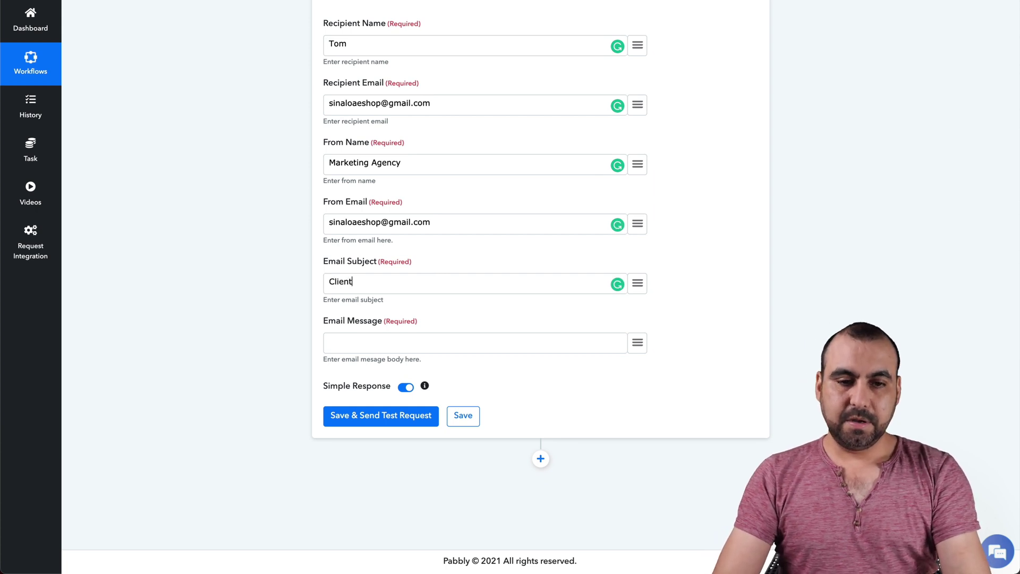
pyautogui.write('Client monitoring for site XXXXXX')
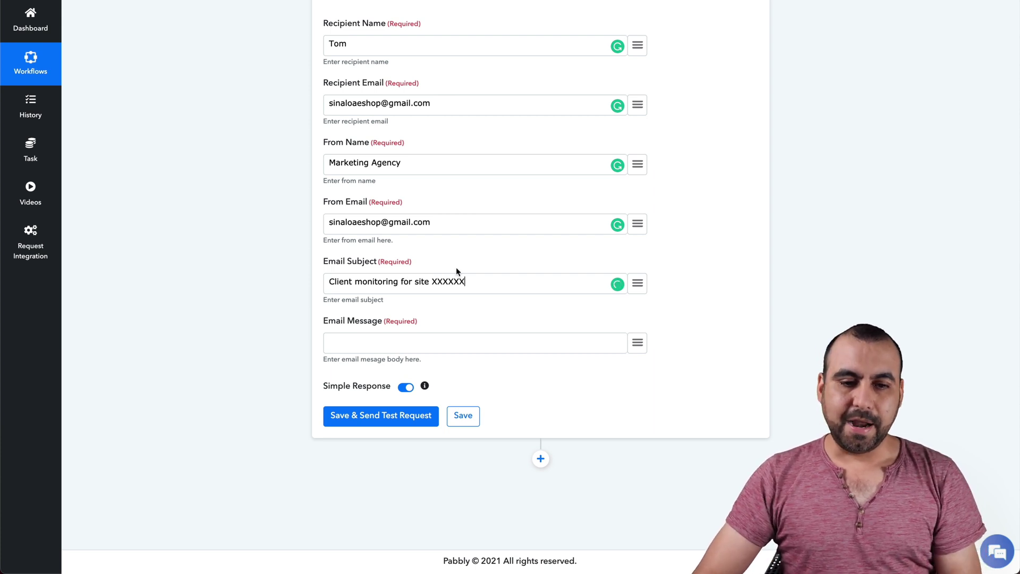
pyautogui.click(445, 346)
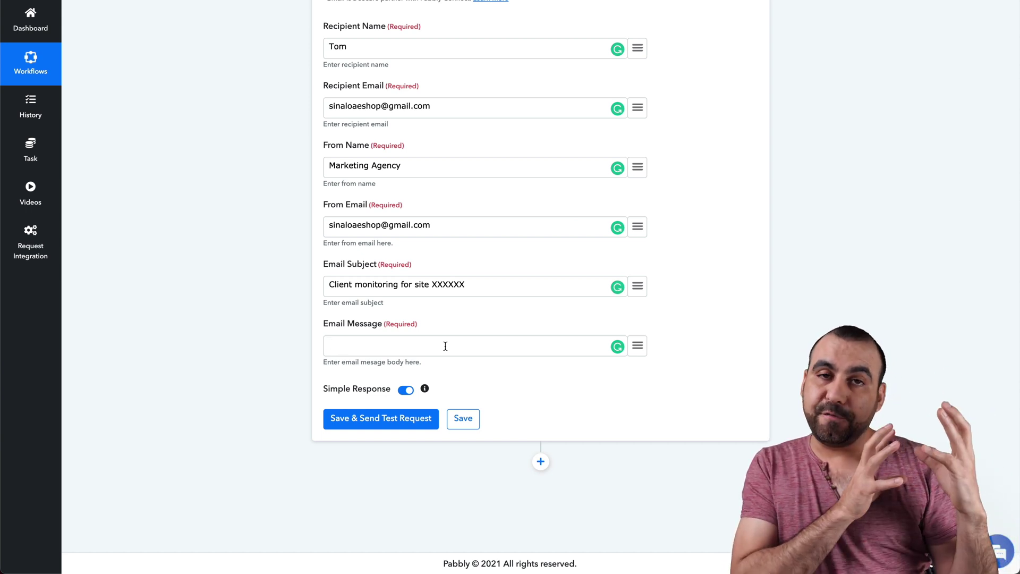
# Write the intro 'here are the changes found on Service you hired' and map the event title after Title:.
pyautogui.click(637, 346)
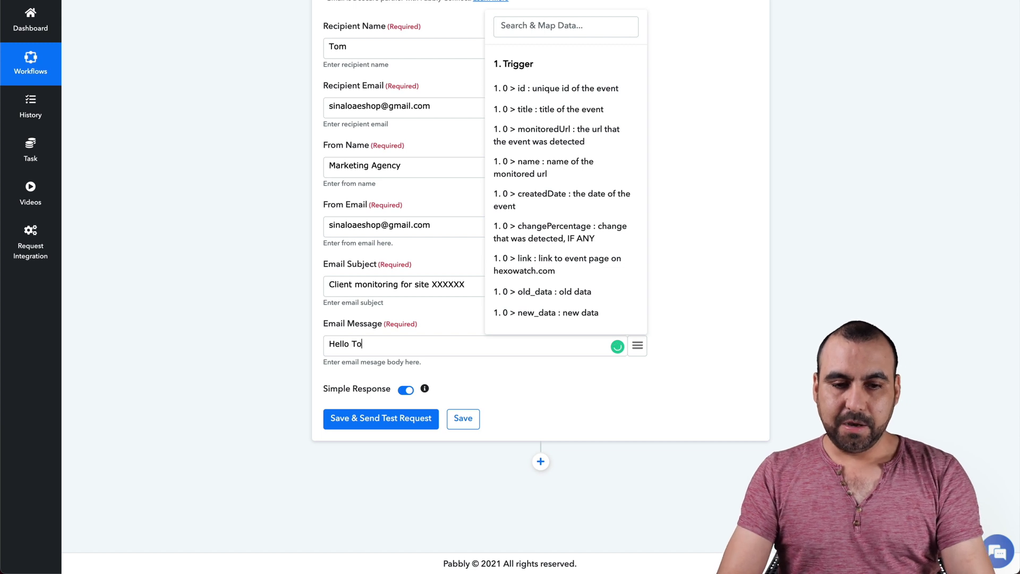
pyautogui.write('e are the changes')
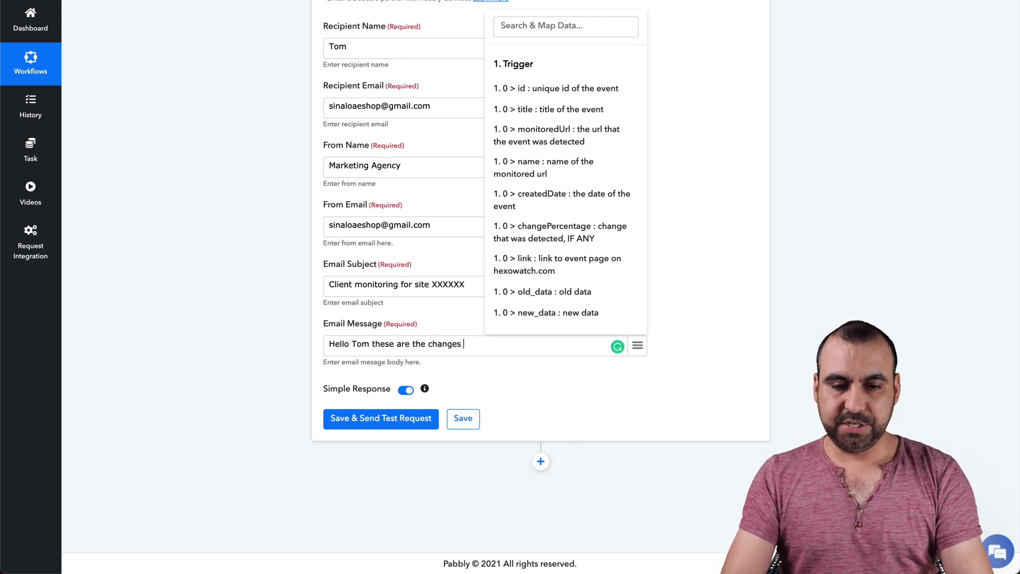
pyautogui.write(' found on')
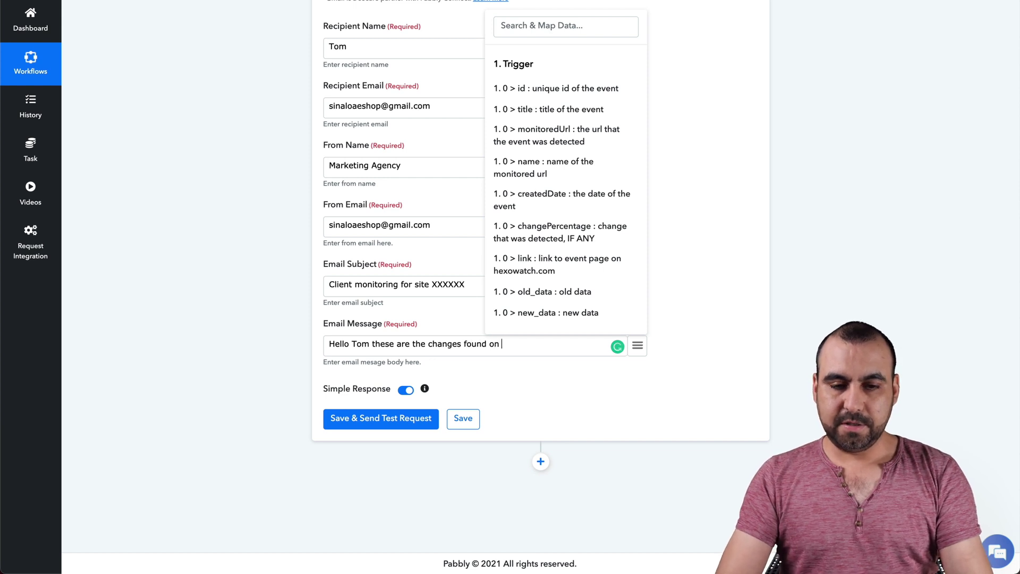
pyautogui.write(' Service you hired ')
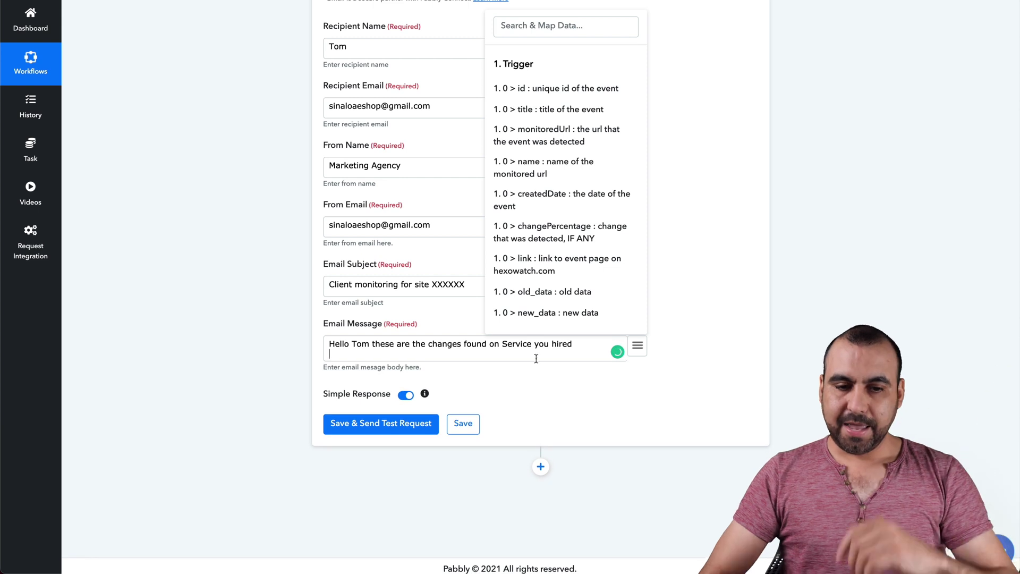
pyautogui.write('Title:')
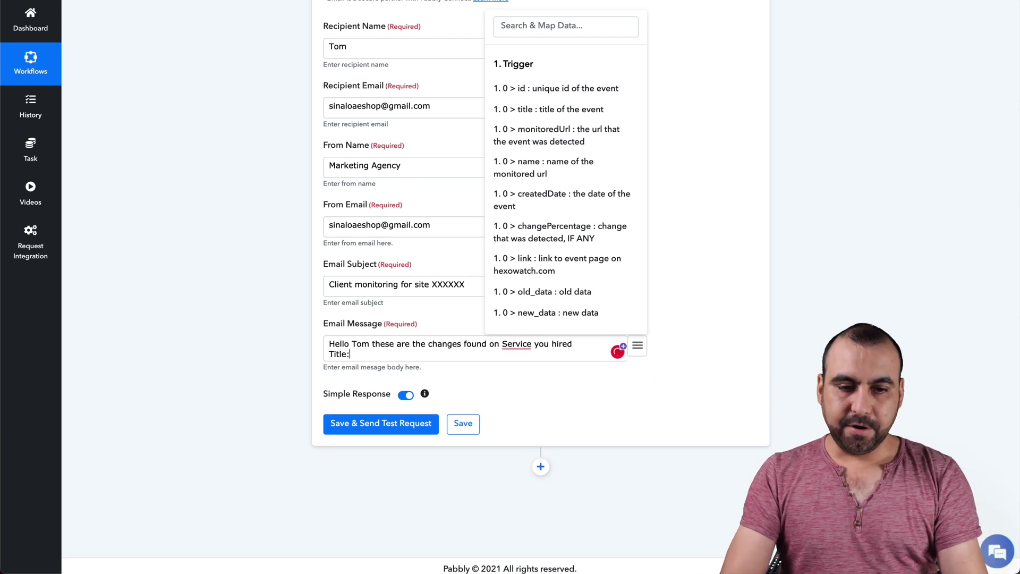
pyautogui.click(635, 344)
pyautogui.click(637, 346)
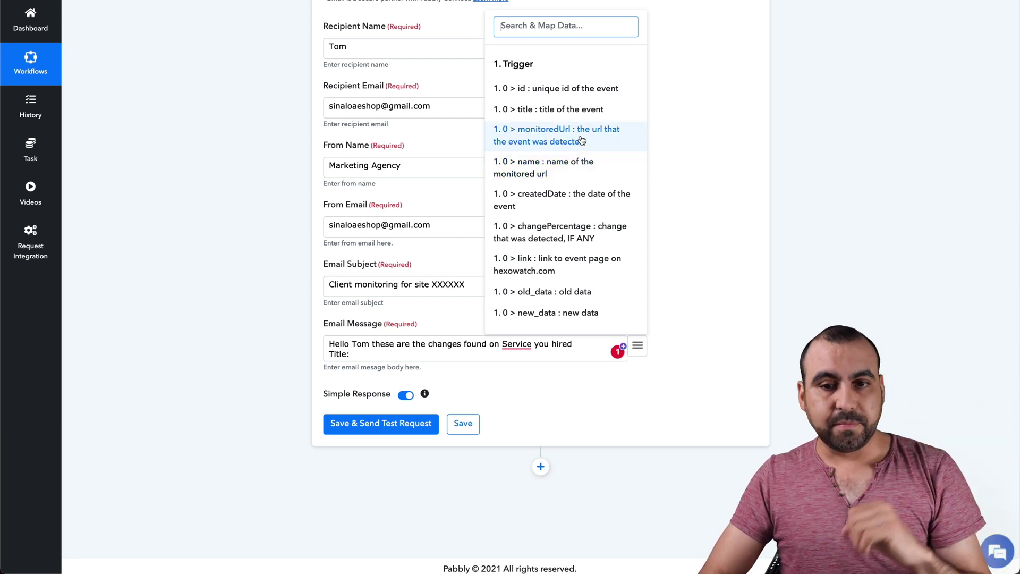
pyautogui.click(584, 109)
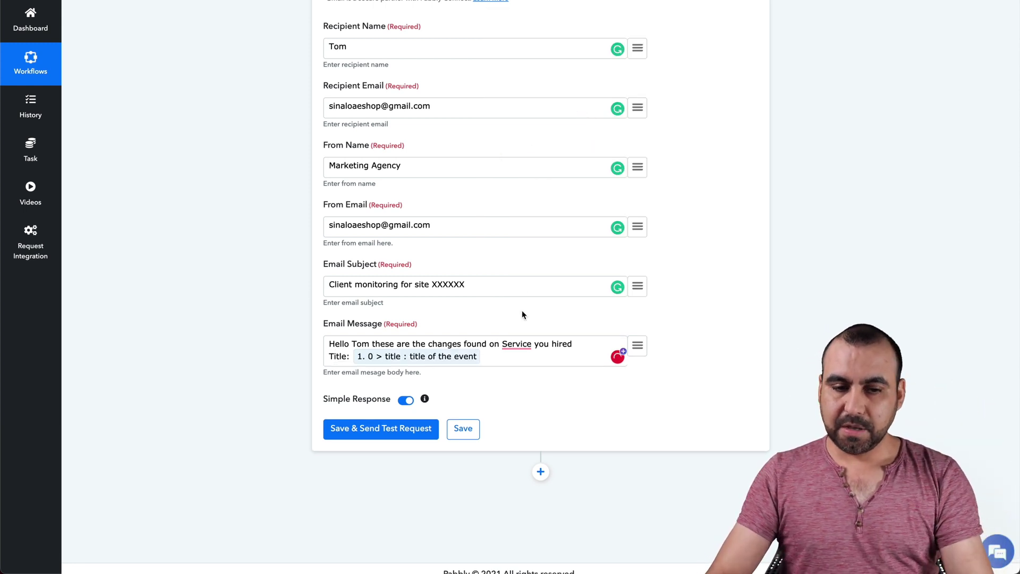
pyautogui.press('Return')
# Add a 'URL Monitored:' line mapped to the monitoredUrl trigger field.
pyautogui.click(640, 346)
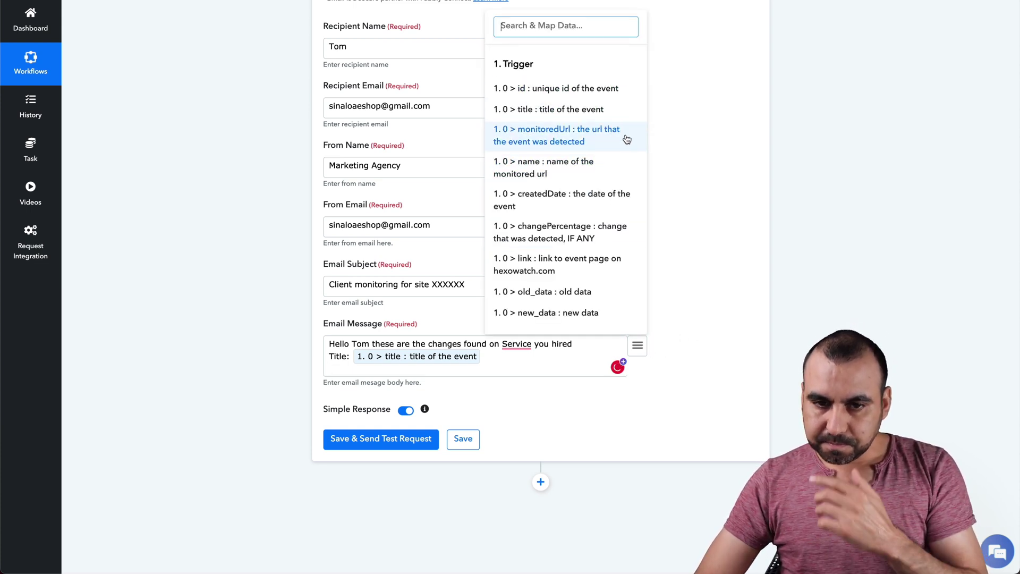
pyautogui.click(419, 370)
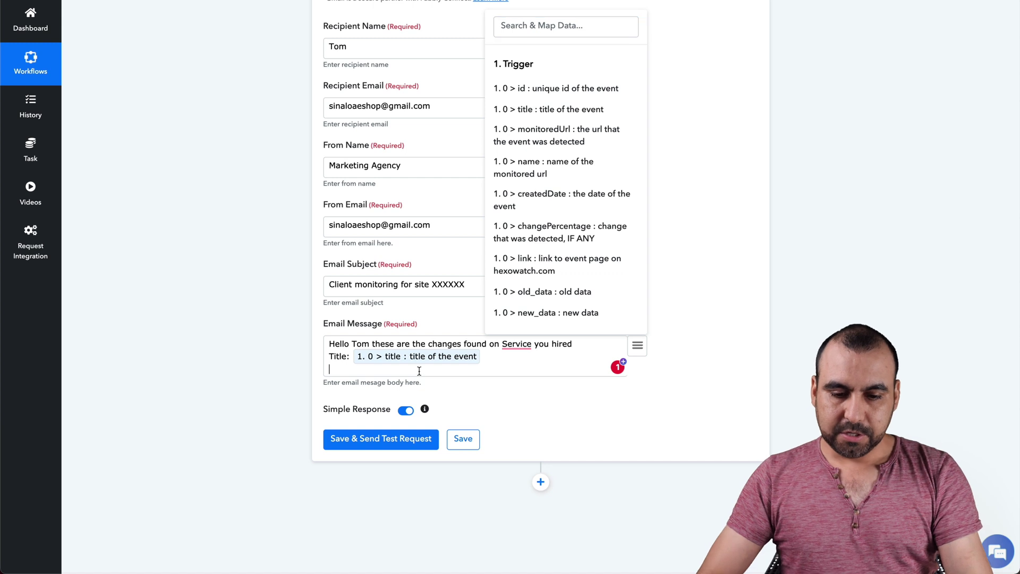
pyautogui.write('URL Monitored:')
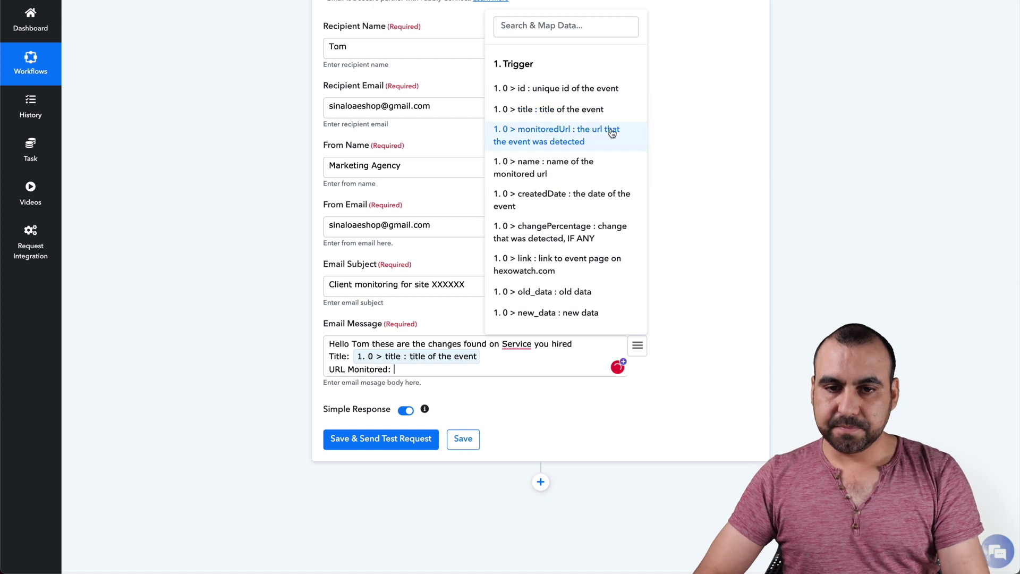
pyautogui.click(598, 163)
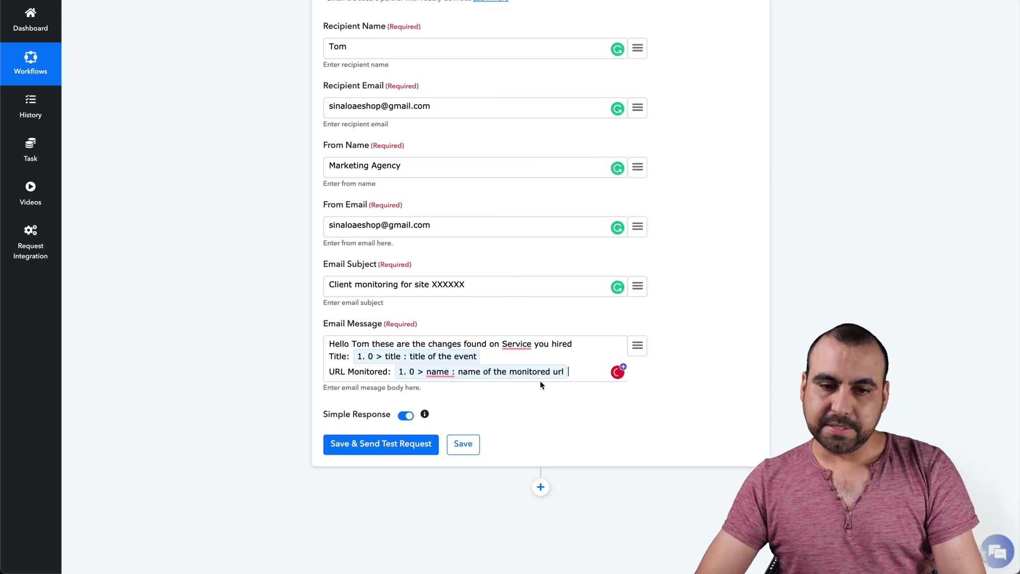
pyautogui.press('BackSpace')
pyautogui.click(632, 346)
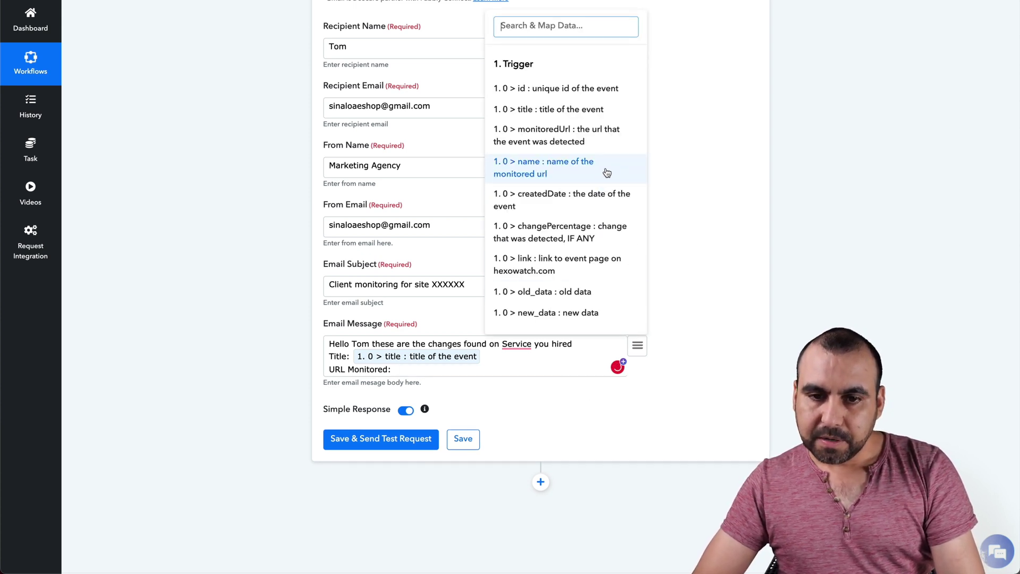
pyautogui.click(613, 138)
pyautogui.press('Return')
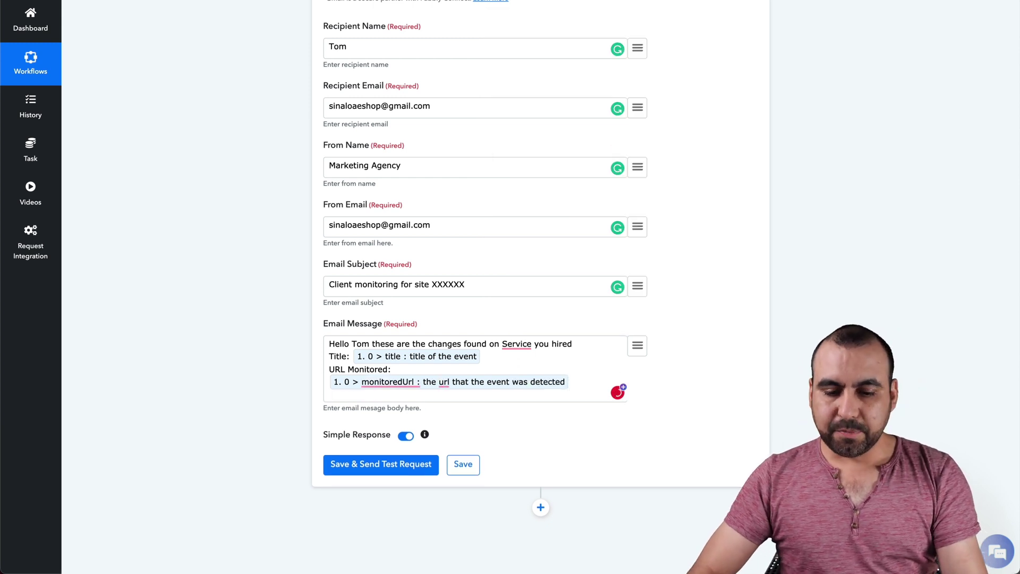
# Add an 'Old data:' line mapped to the old_data trigger field.
pyautogui.write('New change:')
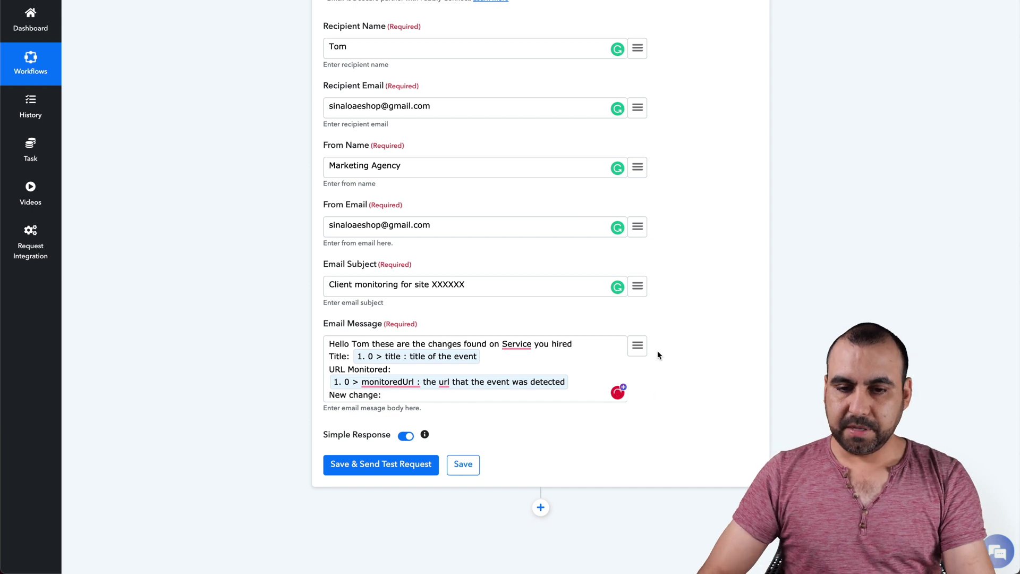
pyautogui.click(642, 348)
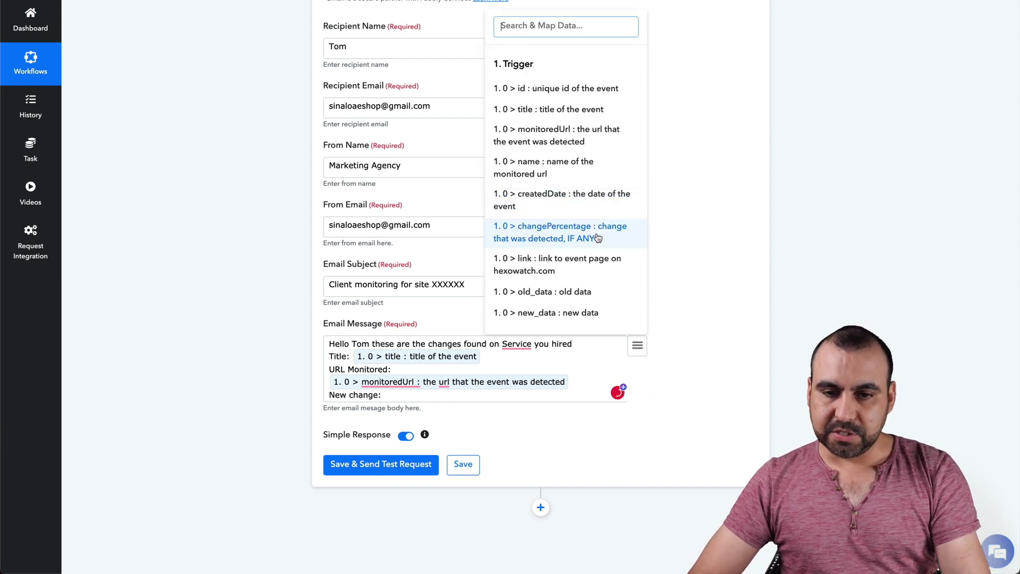
pyautogui.scroll(-2, 599, 282)
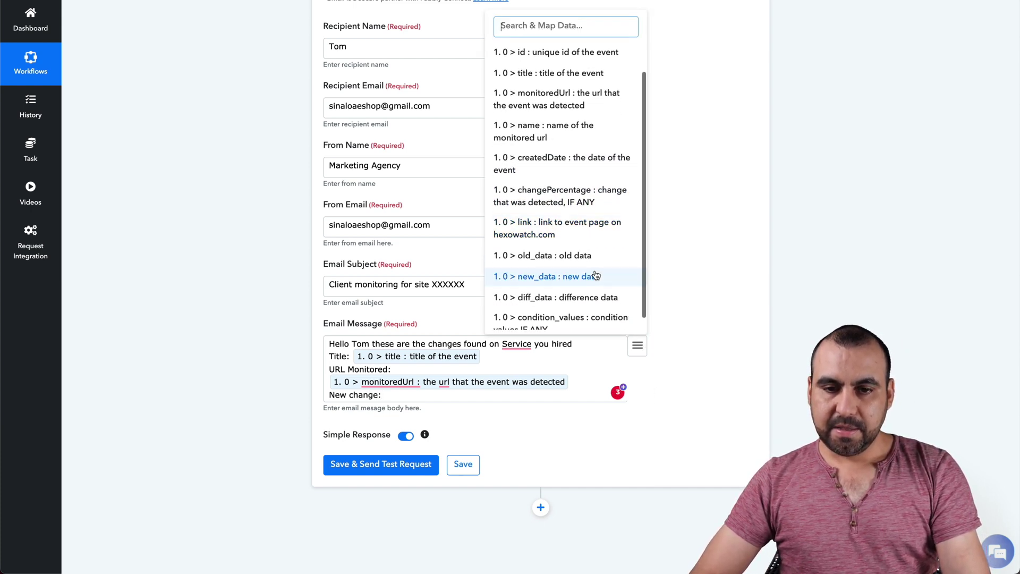
pyautogui.click(582, 257)
pyautogui.doubleClick(335, 399)
pyautogui.write('Old')
pyautogui.press('BackSpace')
pyautogui.press('BackSpace')
pyautogui.press('BackSpace')
pyautogui.press('BackSpace')
pyautogui.press('BackSpace')
pyautogui.press('BackSpace')
pyautogui.press('BackSpace')
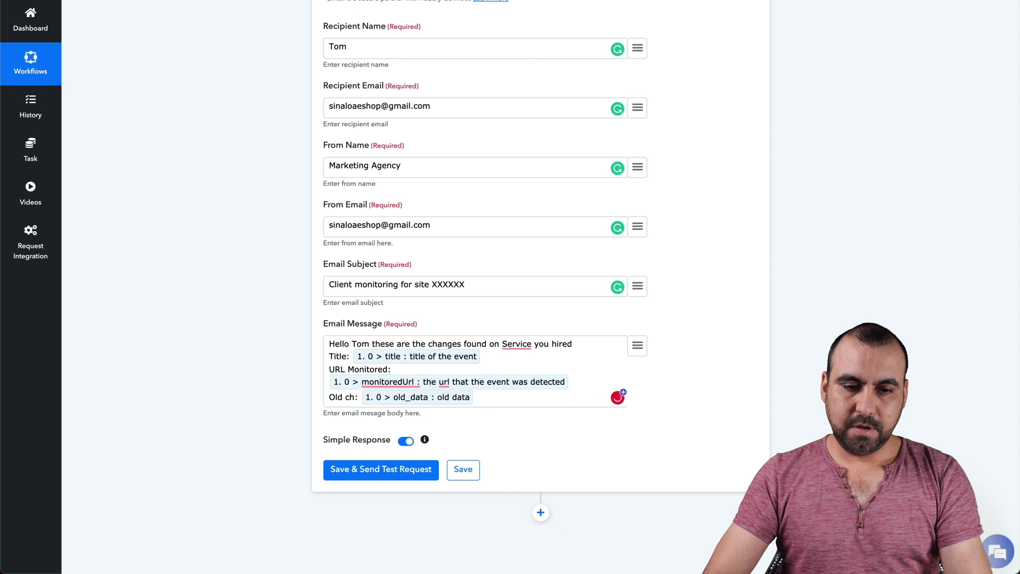
pyautogui.write('date')
pyautogui.press('BackSpace')
pyautogui.write('a')
pyautogui.press('Return')
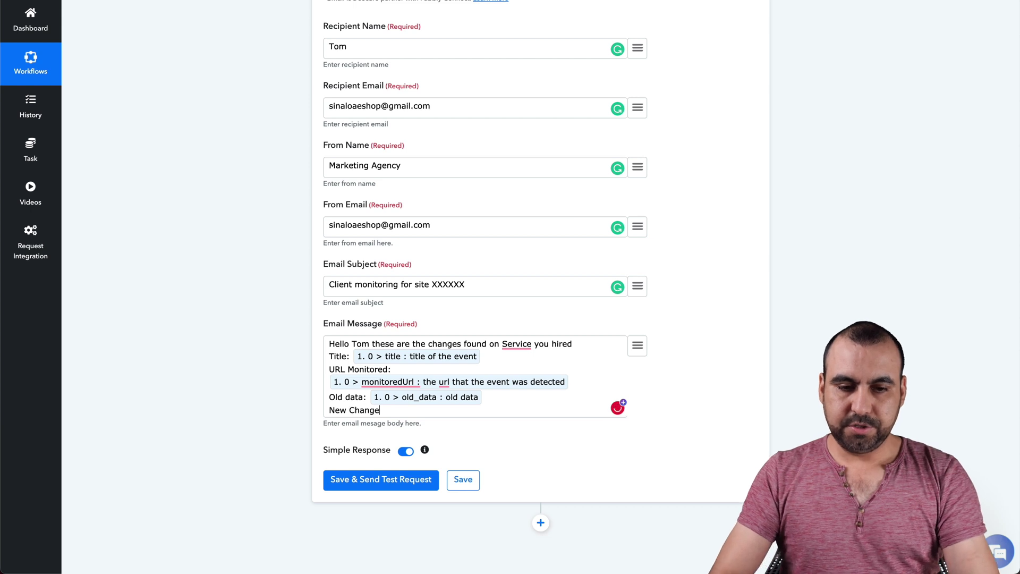
# Add 'New Changed data:' and 'Percentage change:' lines mapped to new_data and changePercentage.
pyautogui.write('New Changed data:')
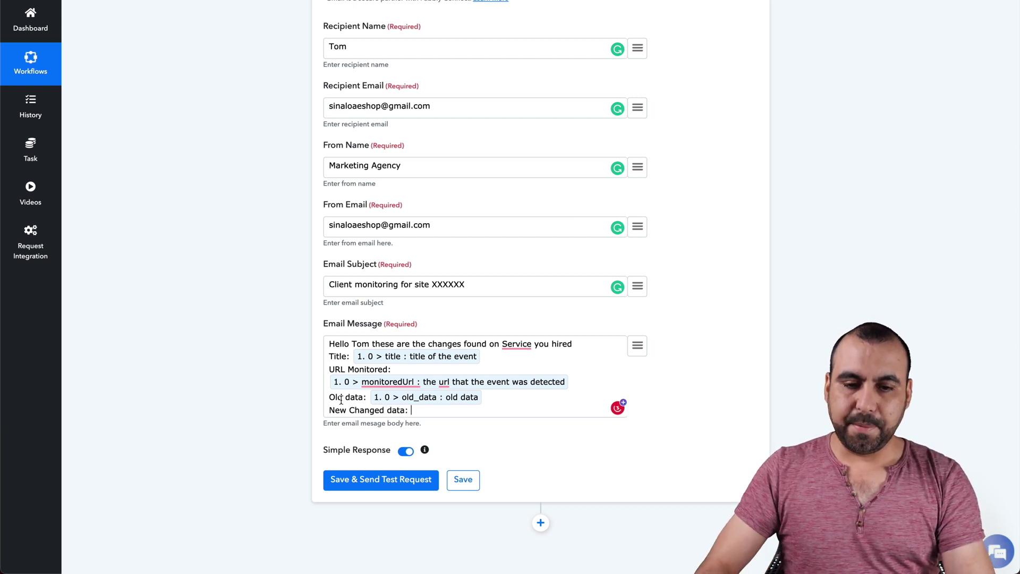
pyautogui.click(637, 346)
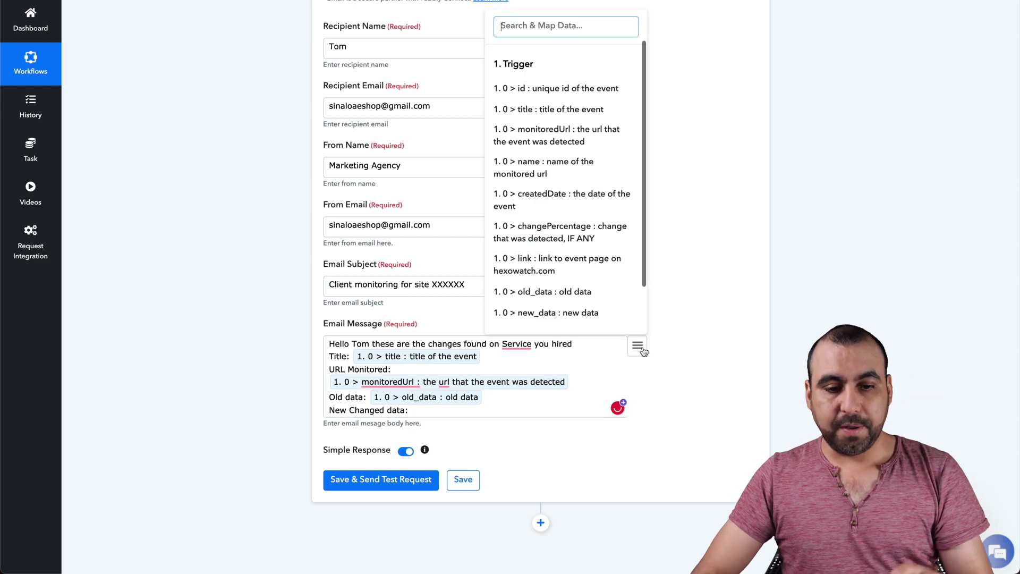
pyautogui.click(580, 314)
pyautogui.press('Return')
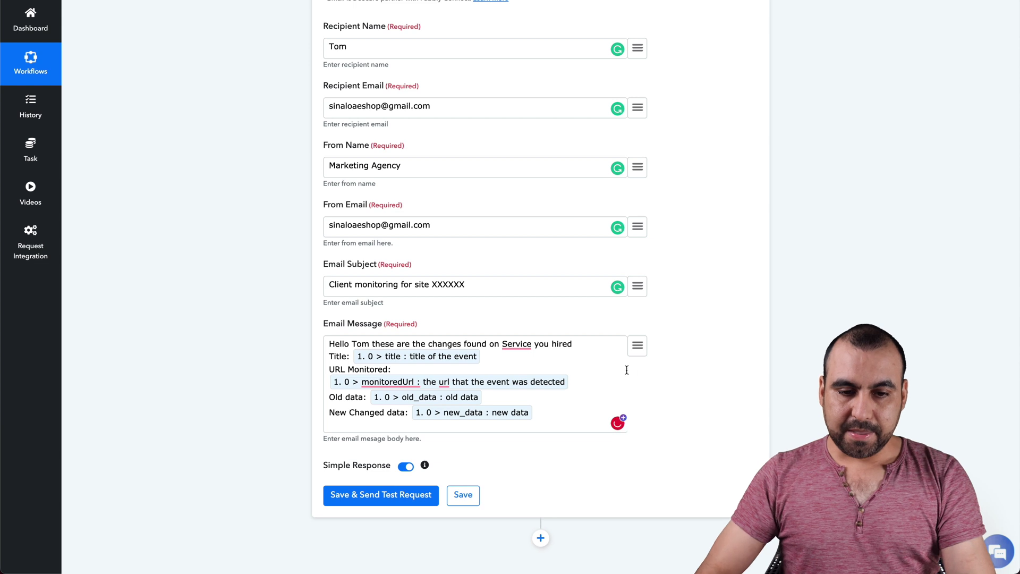
pyautogui.write('Per')
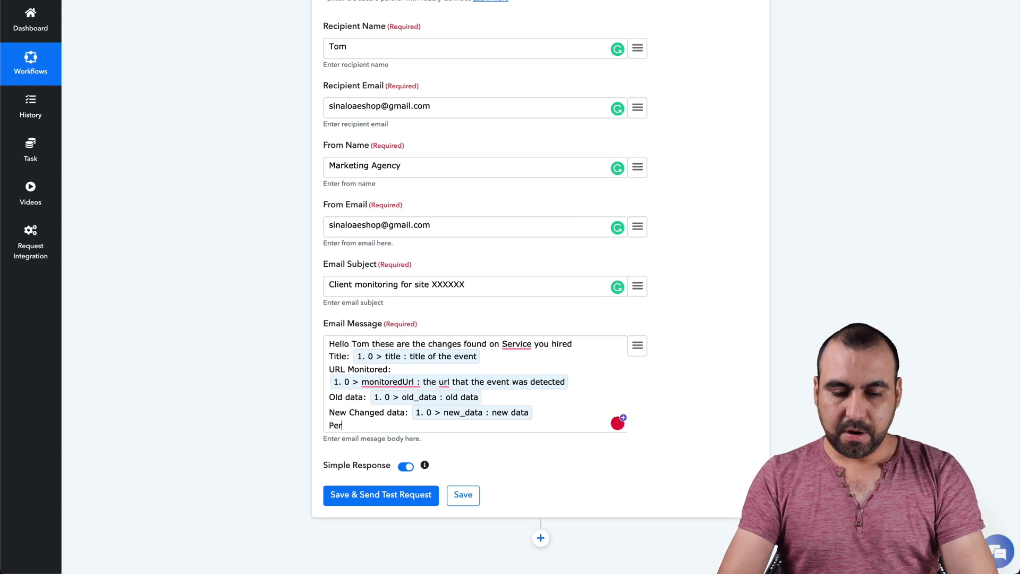
pyautogui.write('centage change:')
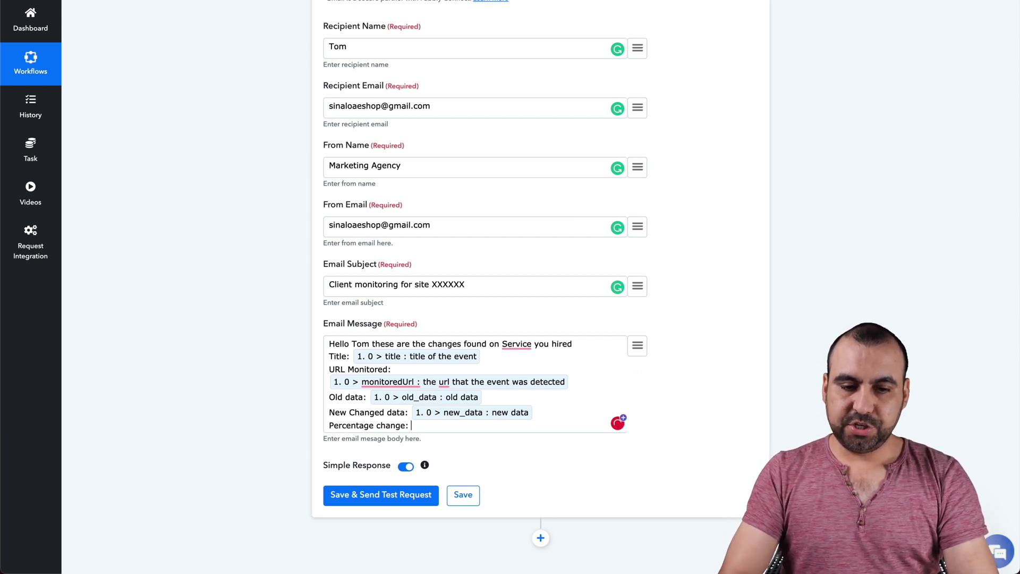
pyautogui.click(637, 345)
pyautogui.scroll(-2, 579, 296)
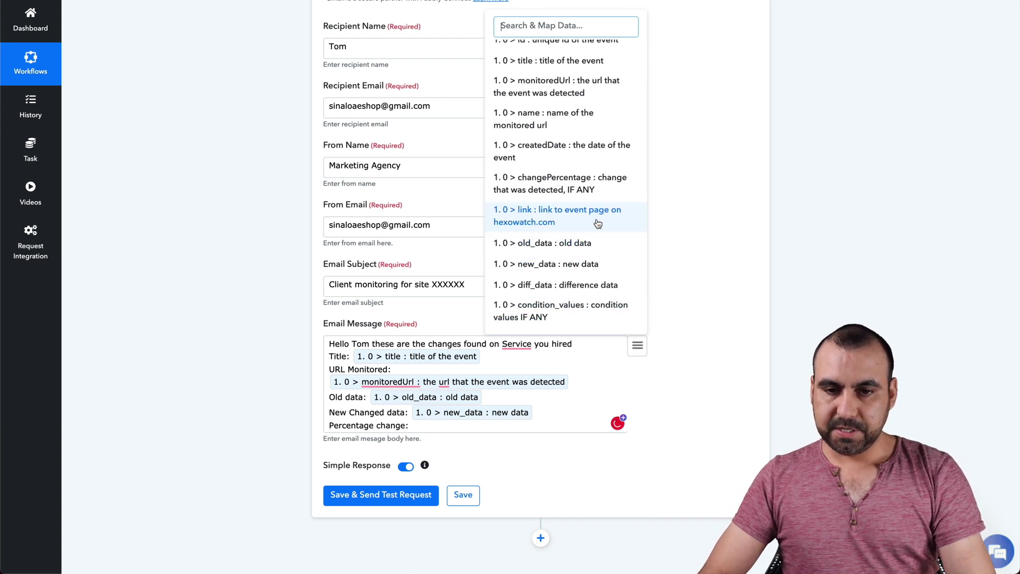
pyautogui.click(575, 186)
pyautogui.press('Return')
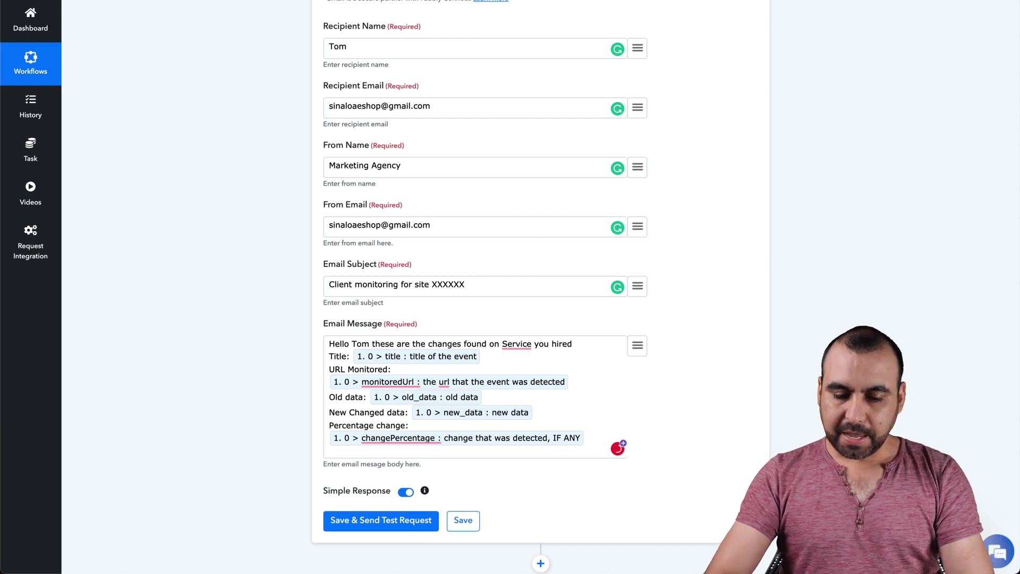
# Add a 'Changes:' line mapped to diff_data, then the closing 'Thank you for using our service'.
pyautogui.write('Changes:')
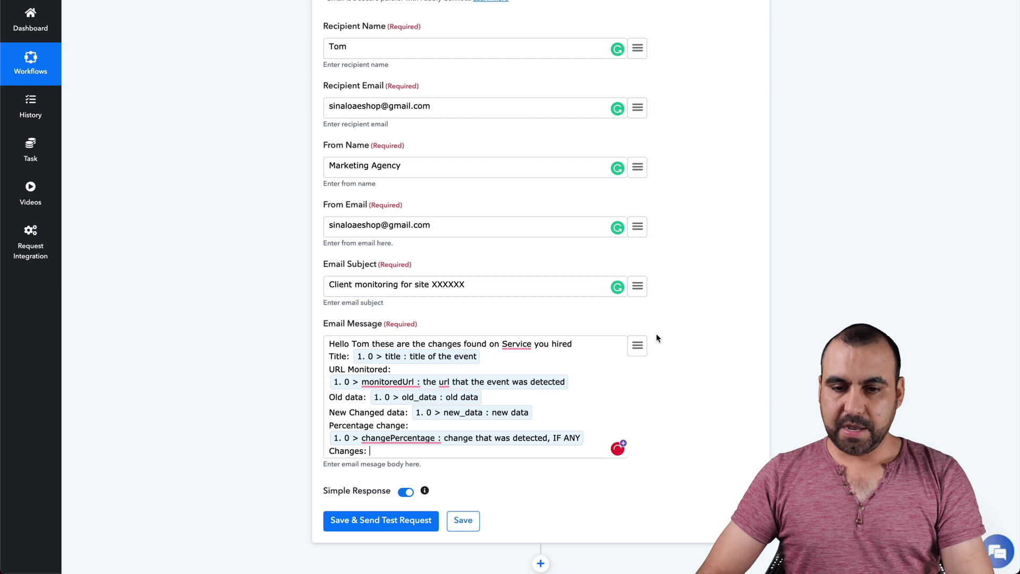
pyautogui.click(636, 346)
pyautogui.scroll(-2, 584, 241)
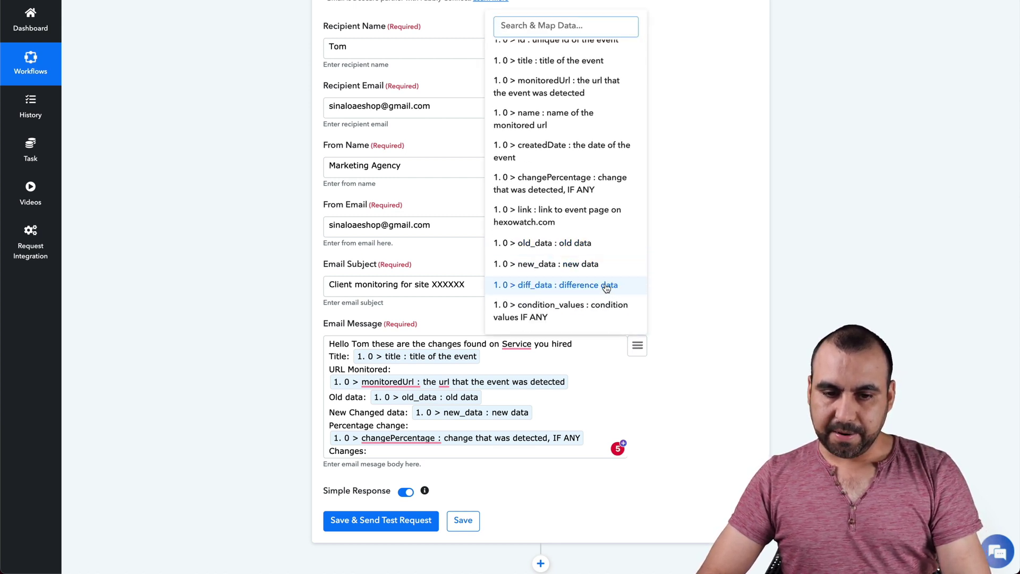
pyautogui.click(605, 284)
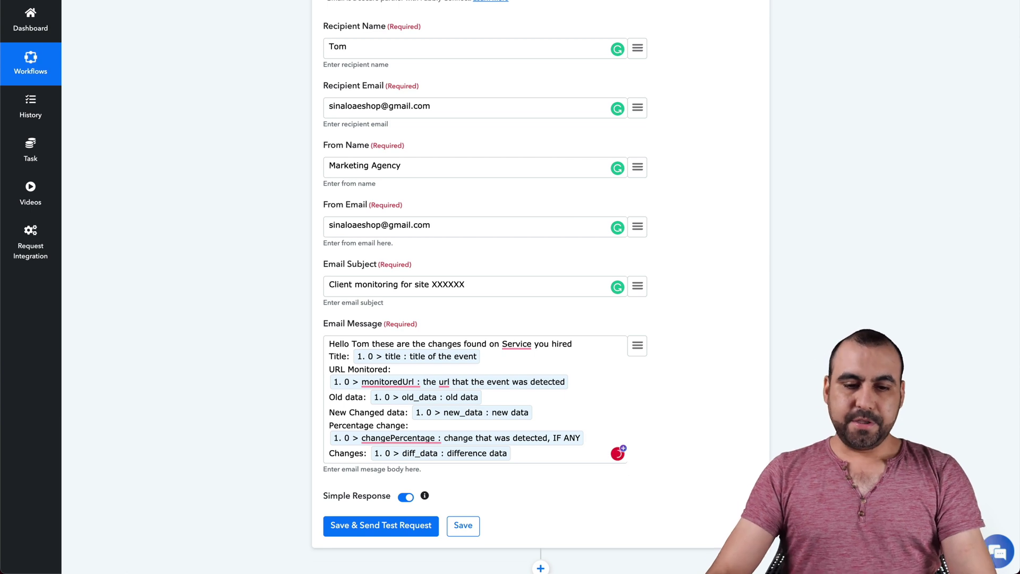
pyautogui.press('Return')
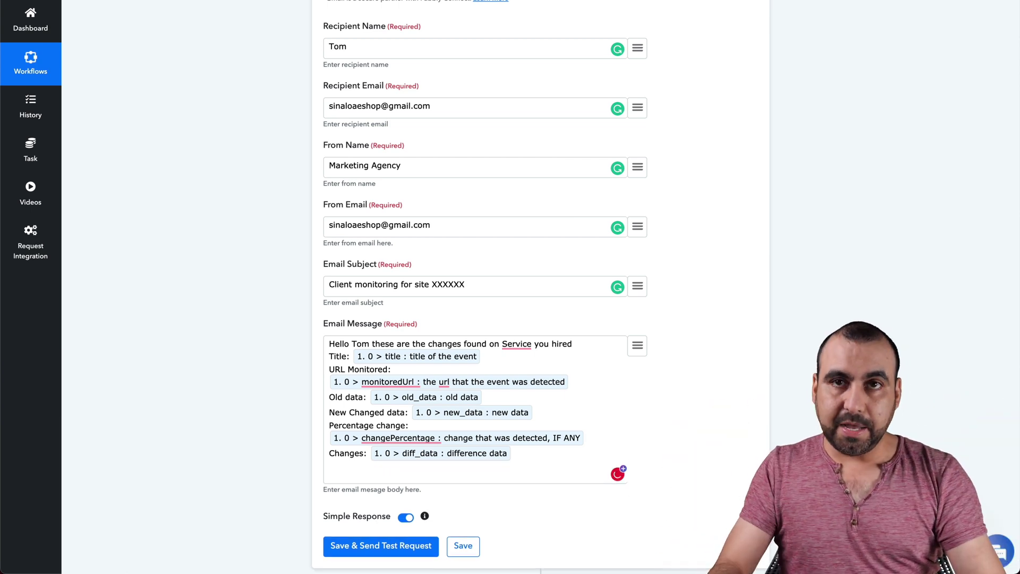
pyautogui.write('Thank yo')
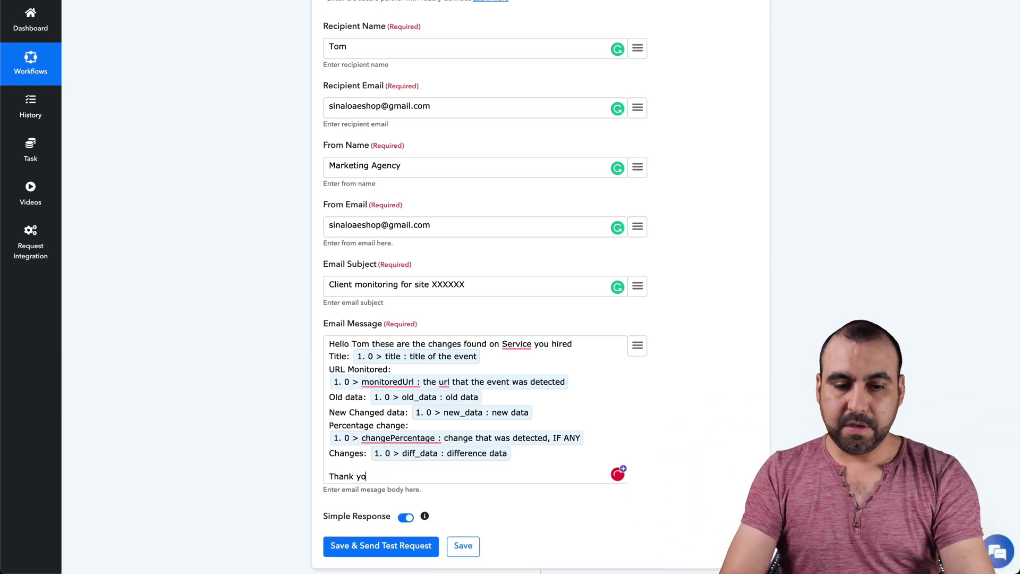
pyautogui.write('u for using ')
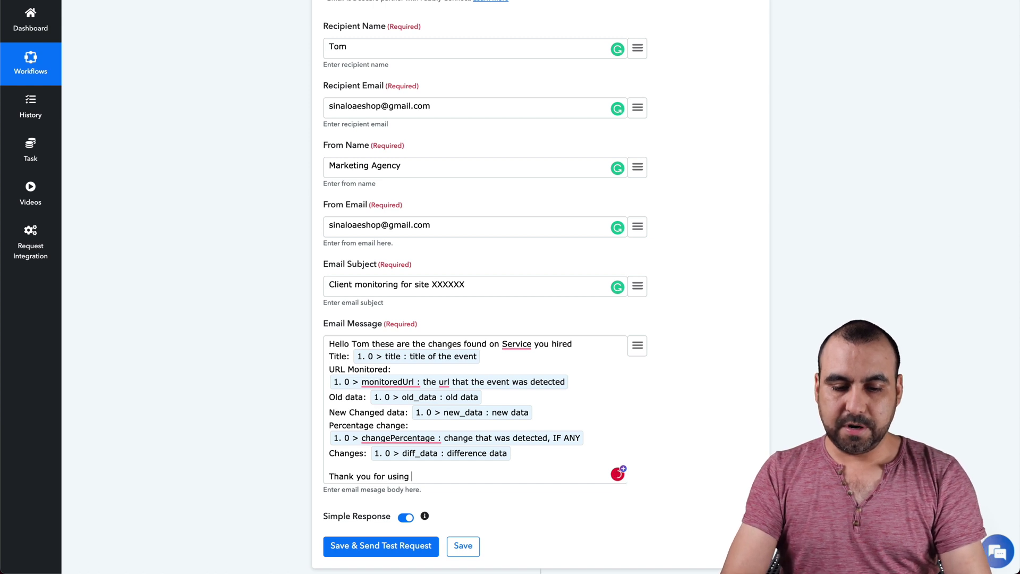
pyautogui.write('our service')
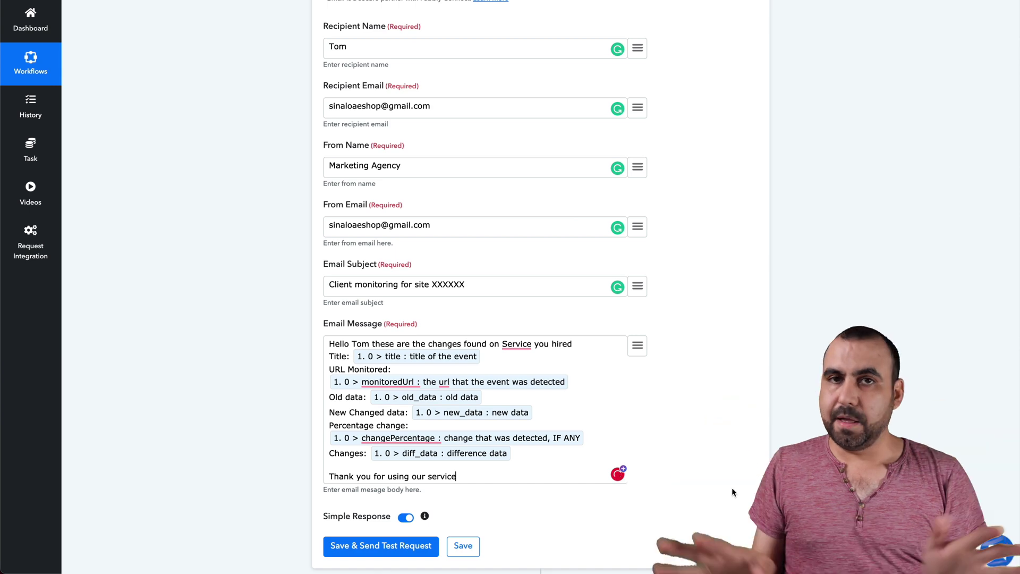
# Save the Send an Email action and fire a test request to Gmail.
pyautogui.click(410, 546)
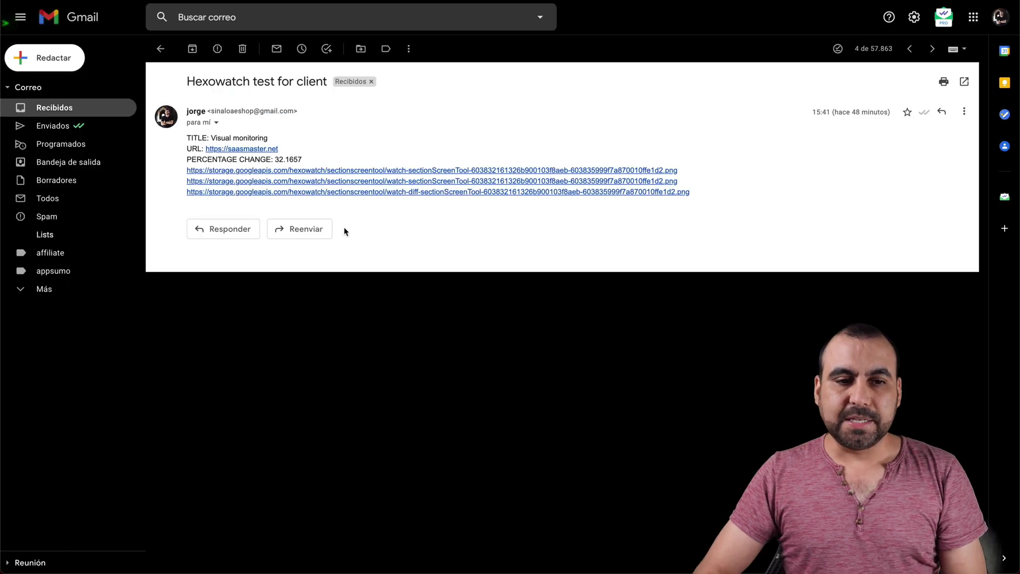
# Open the new 'Client monitoring for site XXXXXX' email from the inbox and read its subject and greeting.
pyautogui.moveTo(186, 138); pyautogui.dragTo(208, 138)
pyautogui.click(193, 146)
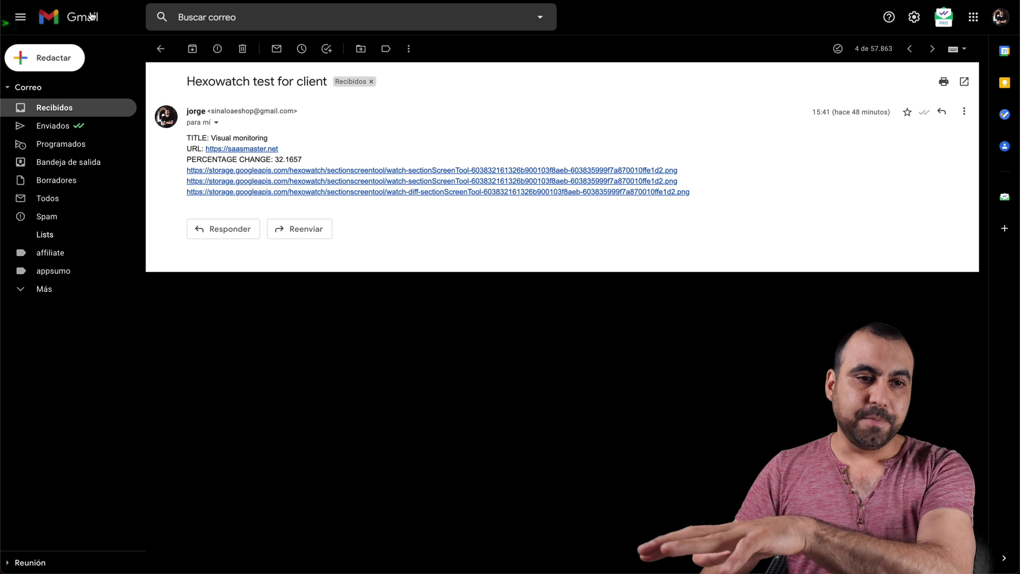
pyautogui.click(90, 18)
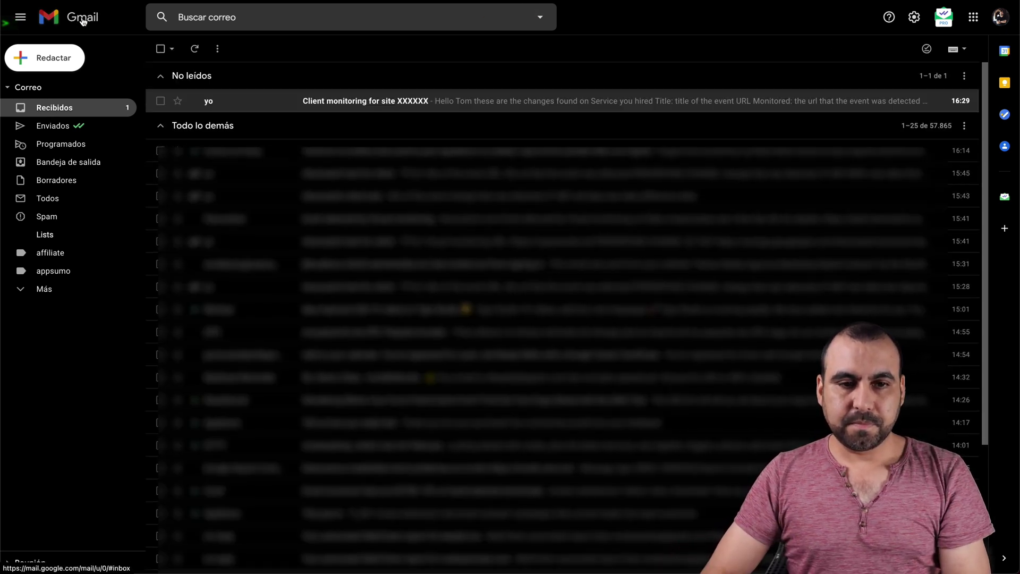
pyautogui.click(332, 100)
pyautogui.moveTo(188, 80); pyautogui.dragTo(374, 82)
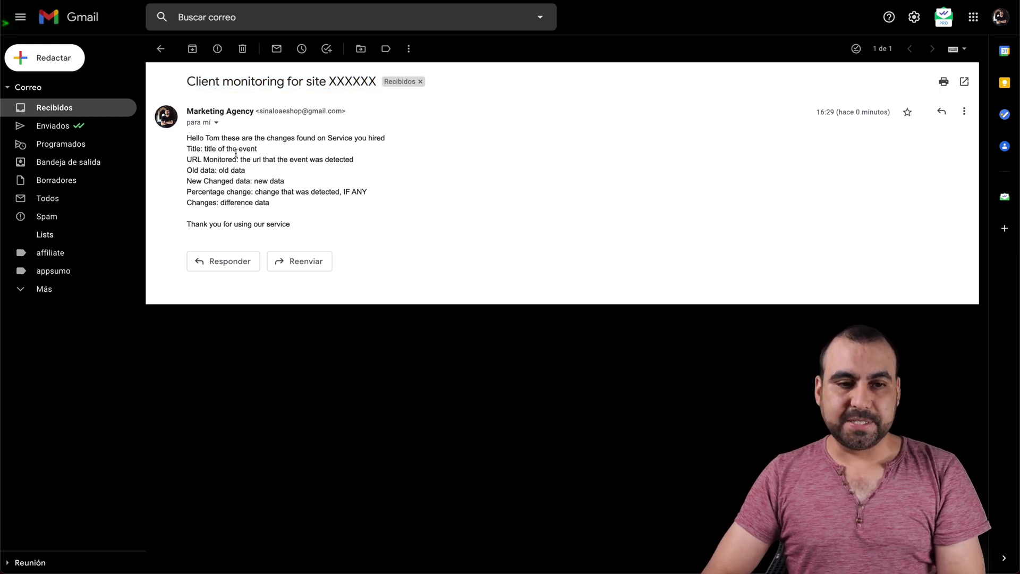
pyautogui.moveTo(186, 138); pyautogui.dragTo(380, 137)
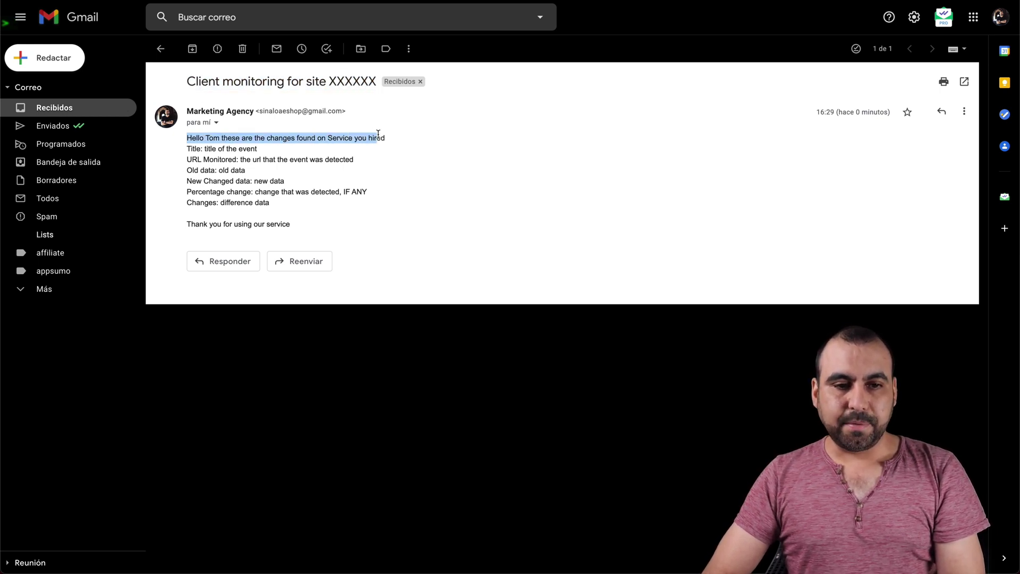
pyautogui.click(194, 160)
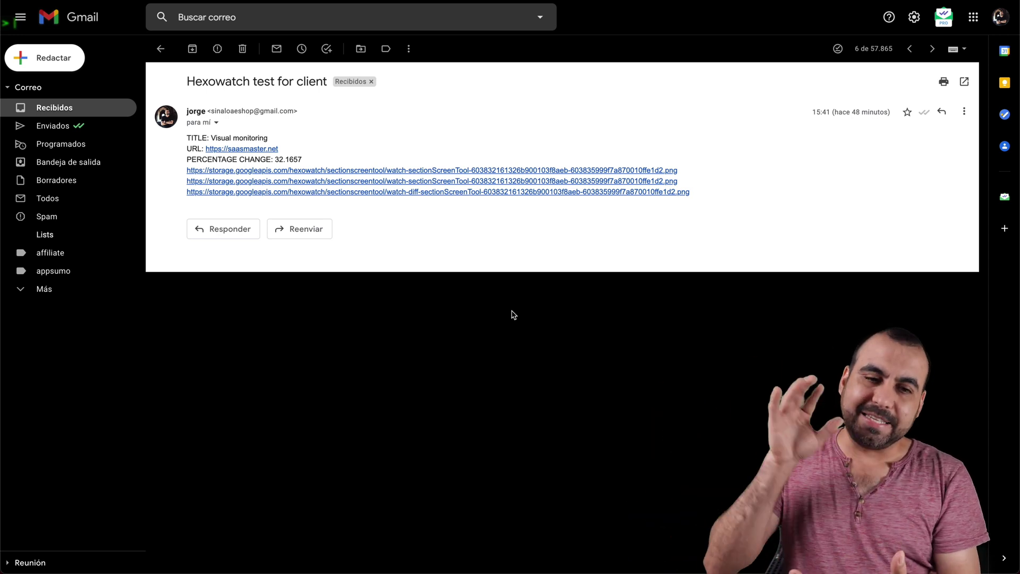
# Review the Hexowatch email's sender, Visual monitoring title, URL and percentage change 32.1657.
pyautogui.doubleClick(196, 111)
pyautogui.click(198, 111)
pyautogui.doubleClick(246, 111)
pyautogui.click(247, 111)
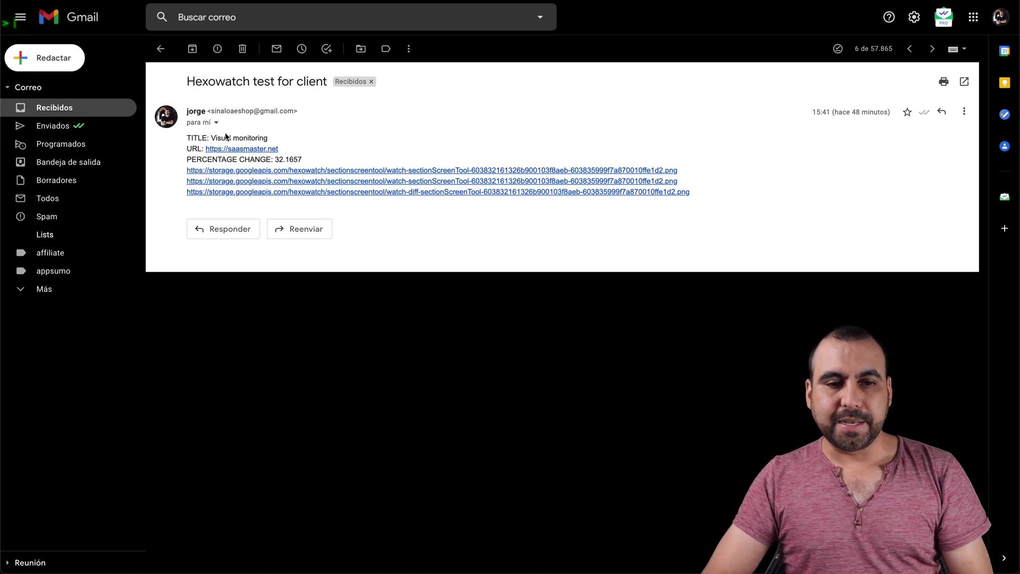
pyautogui.moveTo(186, 139); pyautogui.dragTo(287, 142)
pyautogui.click(195, 149)
pyautogui.doubleClick(194, 149)
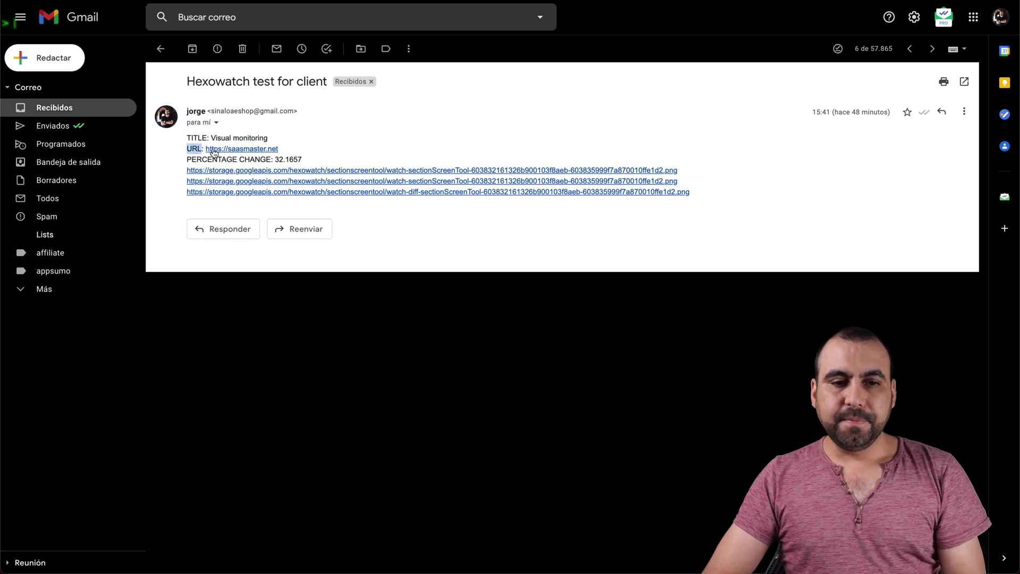
pyautogui.click(286, 154)
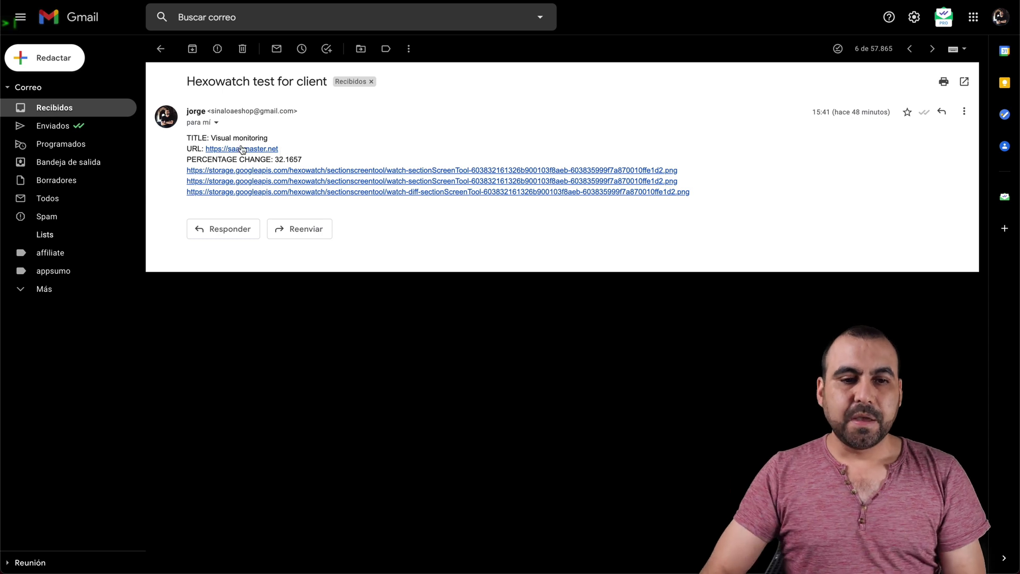
pyautogui.doubleClick(282, 159)
pyautogui.click(313, 162)
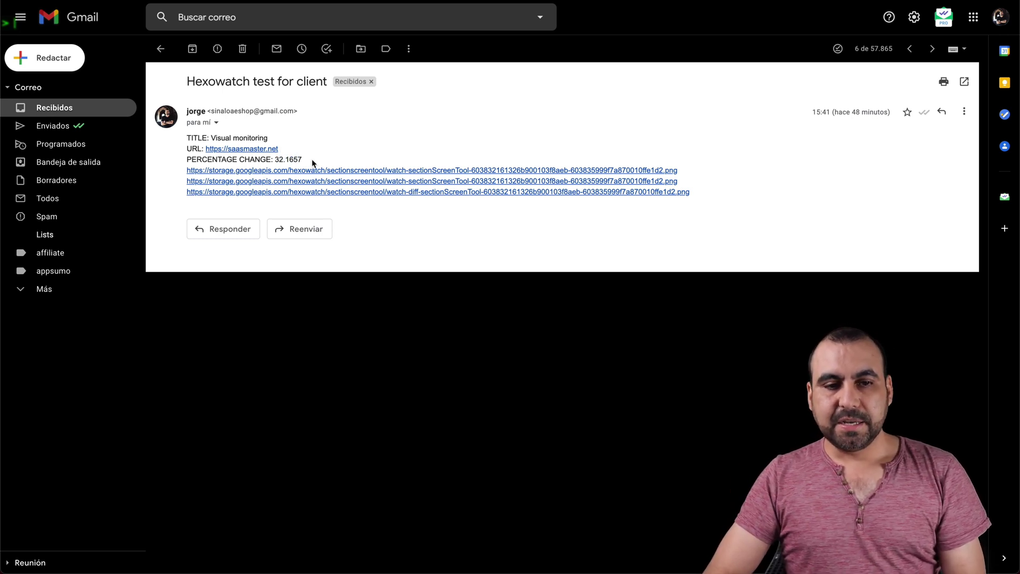
# Open the first, second and diff googleapis screenshot links to view the detected differences.
pyautogui.click(246, 172)
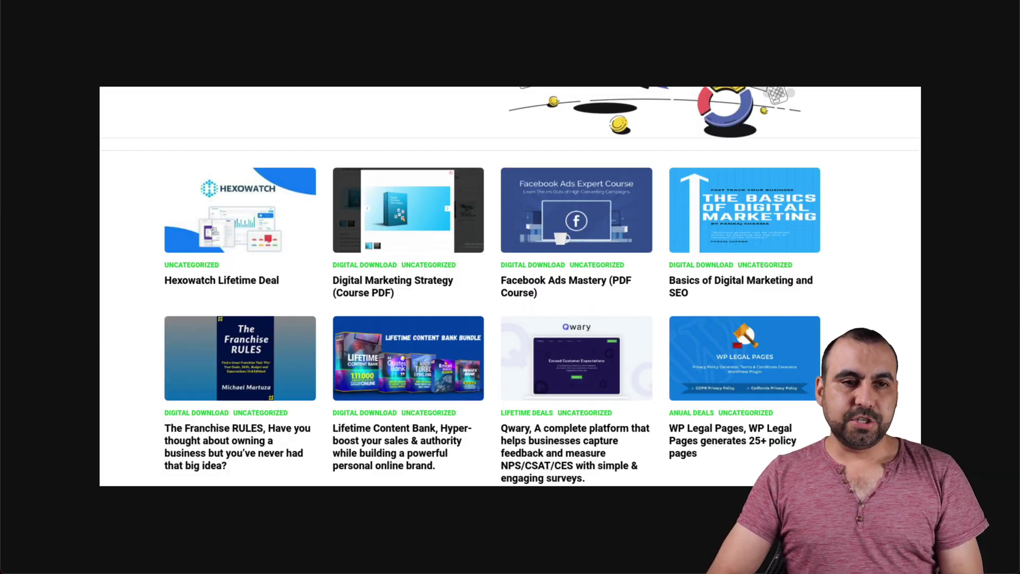
pyautogui.press('super+w')
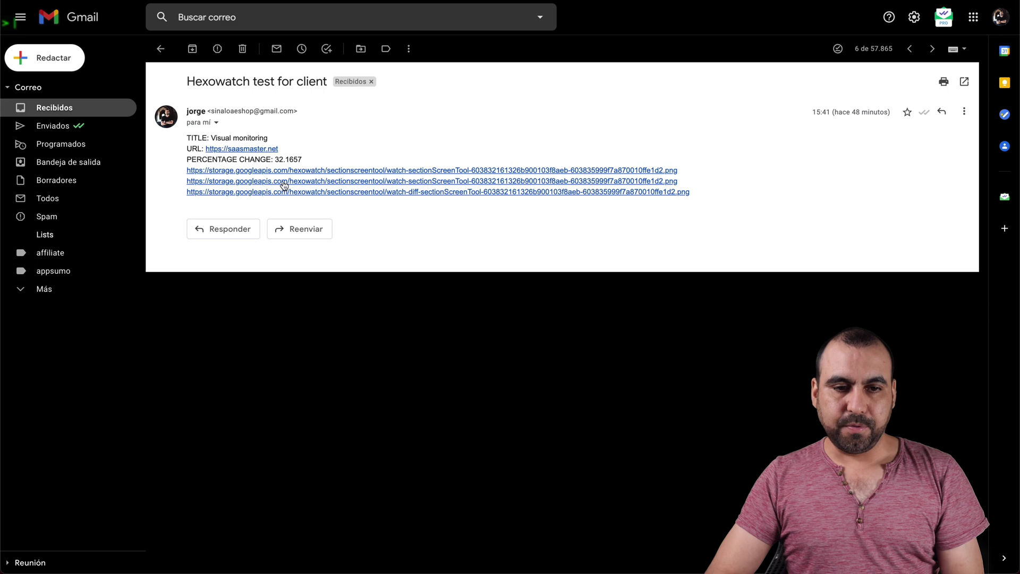
pyautogui.click(285, 182)
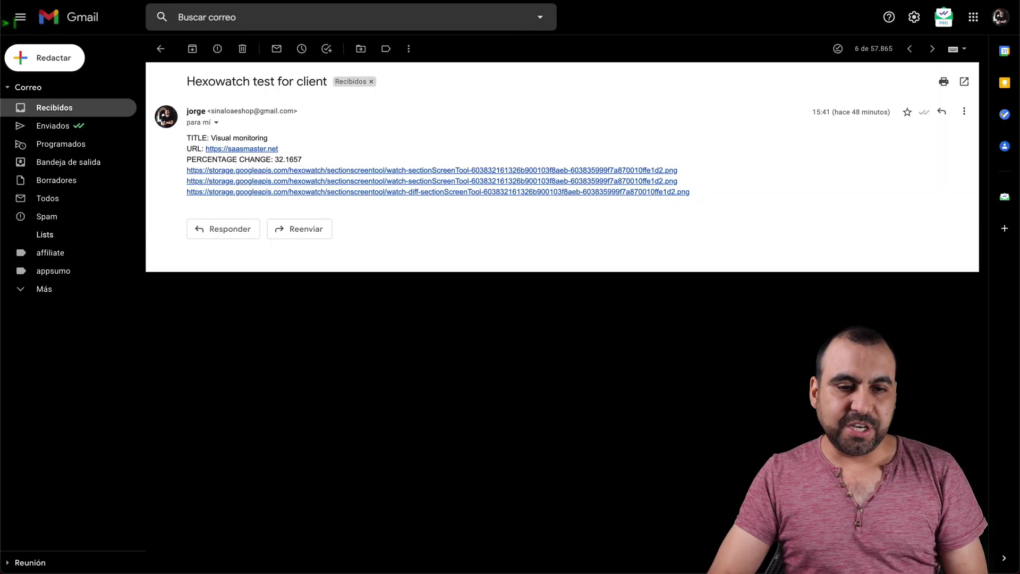
pyautogui.click(277, 192)
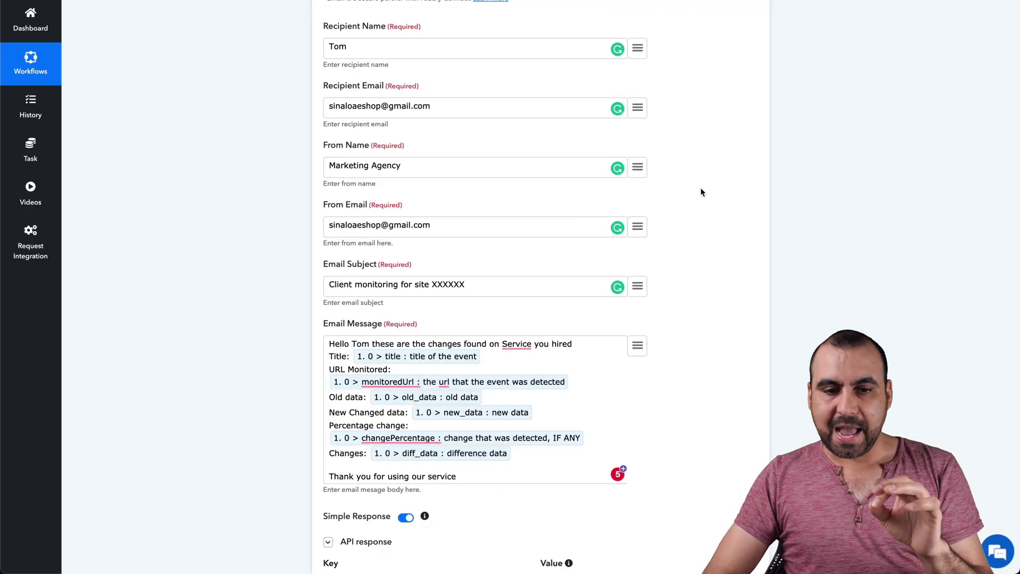
# Add a blank line to the email message, then begin Hexowatch's Add URL form fields.
pyautogui.moveTo(330, 341); pyautogui.dragTo(500, 454)
pyautogui.click(508, 460)
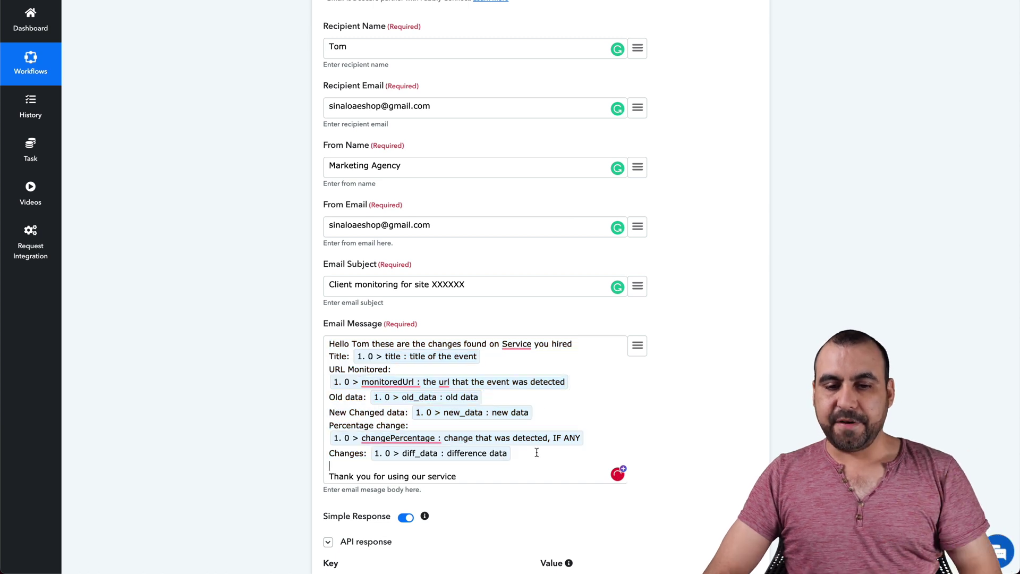
pyautogui.click(581, 345)
pyautogui.press('Return')
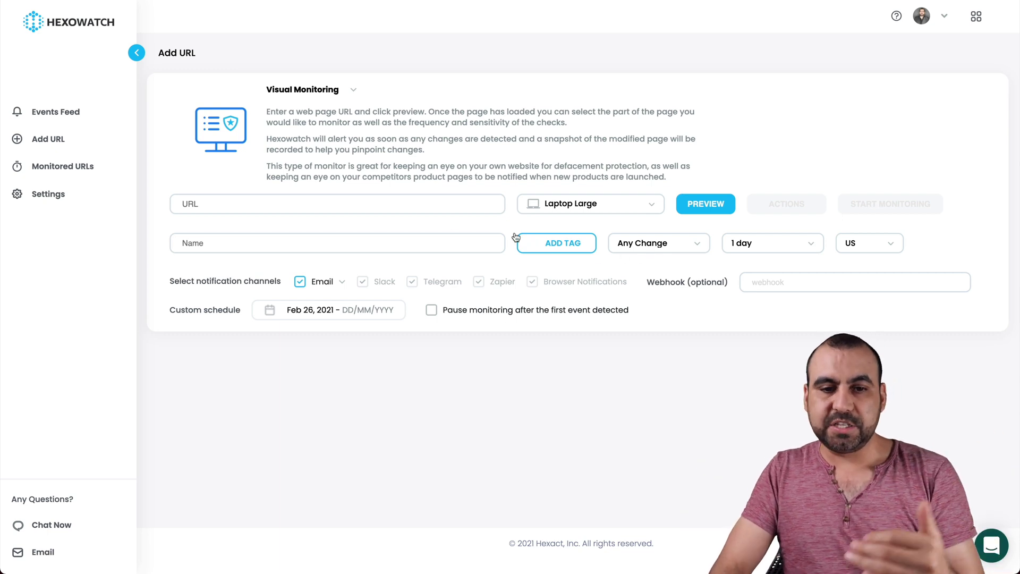
pyautogui.click(392, 206)
pyautogui.click(406, 237)
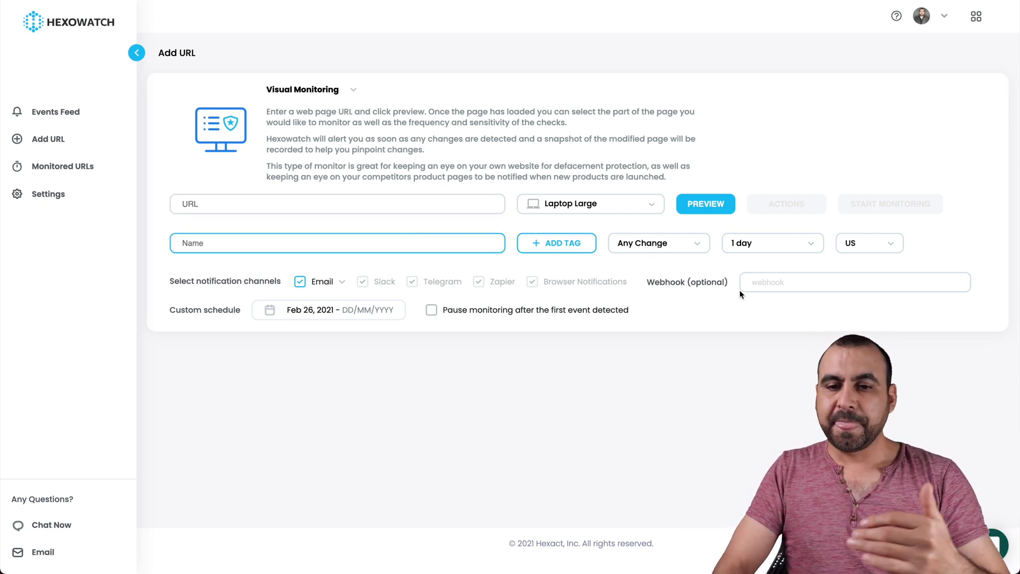